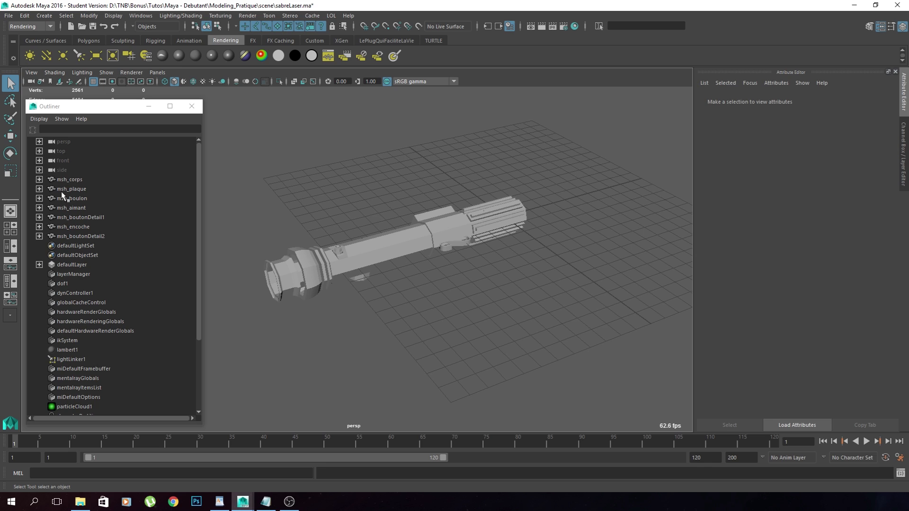
# Select the lightsaber meshes one after another in the scene hierarchy to see which part each one is.
pyautogui.click(71, 188)
pyautogui.click(72, 198)
pyautogui.click(71, 208)
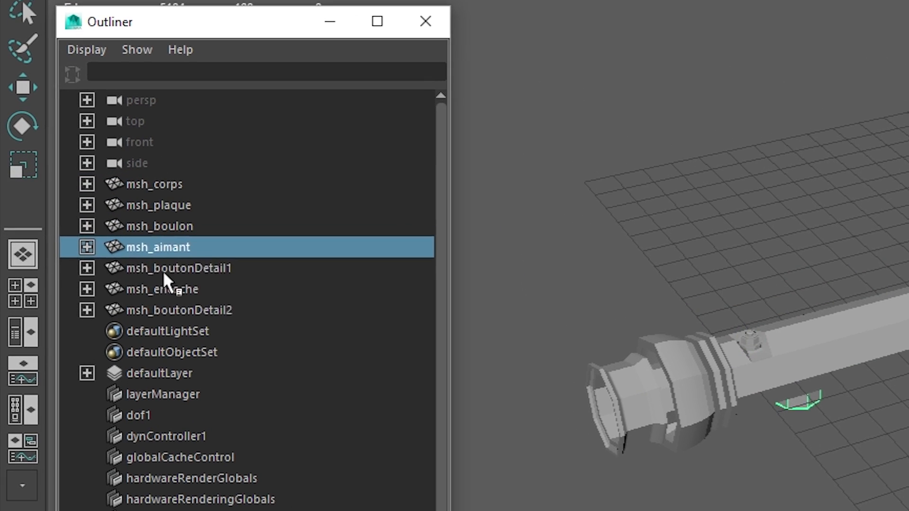
pyautogui.click(164, 271)
pyautogui.click(168, 310)
# Try moving the msh_corps body mesh away from the other parts and undo the move.
pyautogui.click(825, 337)
pyautogui.keyDown('alt'); pyautogui.moveTo(824, 337); pyautogui.dragTo(793, 333); pyautogui.keyUp('alt')
pyautogui.press('w')
pyautogui.moveTo(584, 209); pyautogui.dragTo(532, 252)
pyautogui.hotkey('ctrl', 'z')
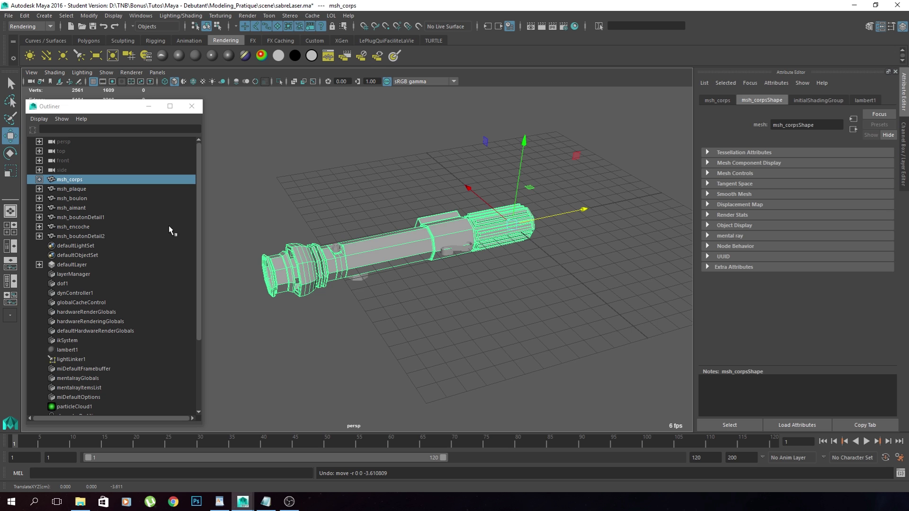
# Group all meshes from msh_corps to msh_boutonDetail2 and rename the group as SabreLaser.
pyautogui.click(131, 235)
pyautogui.keyDown('shift'); pyautogui.click(98, 180); pyautogui.keyUp('shift')
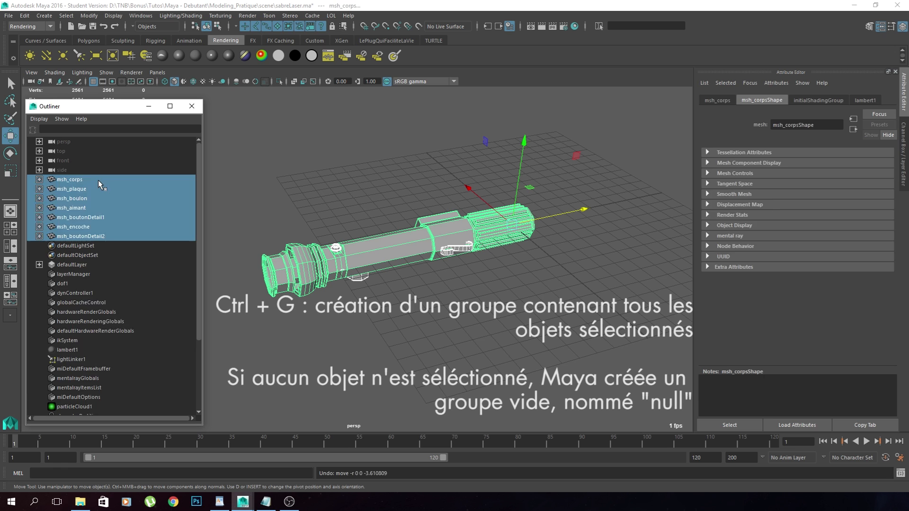
pyautogui.hotkey('ctrl', 'g')
pyautogui.doubleClick(98, 180)
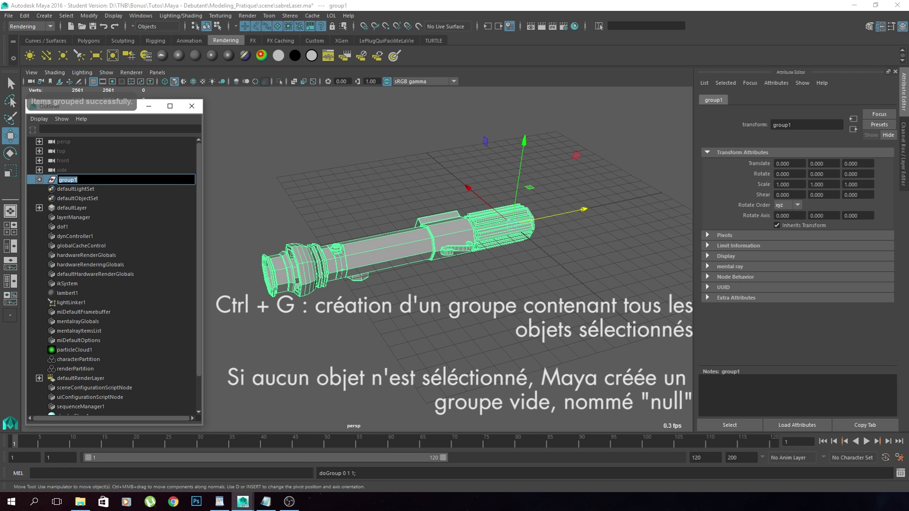
pyautogui.write('SabreLaser')
pyautogui.press('Return')
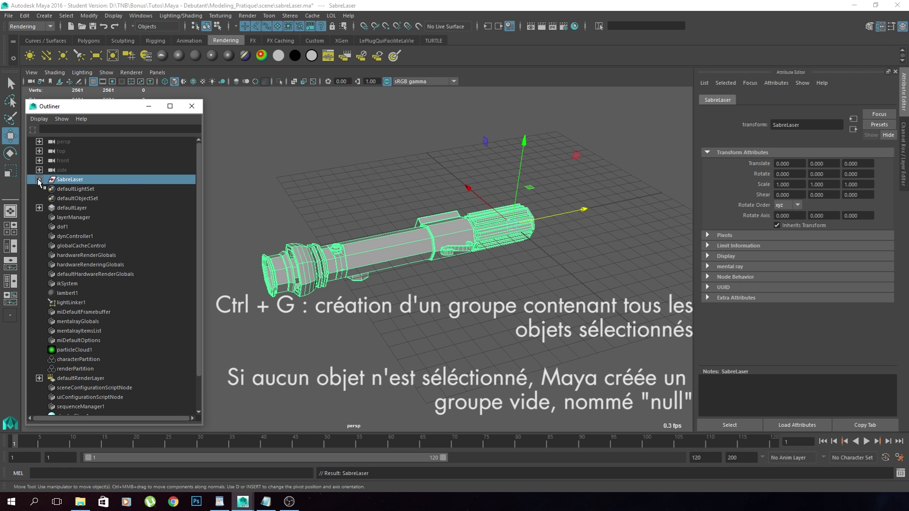
# Look through the child meshes of the SabreLaser group and inspect the model from another angle.
pyautogui.click(39, 180)
pyautogui.click(78, 198)
pyautogui.click(84, 217)
pyautogui.click(84, 237)
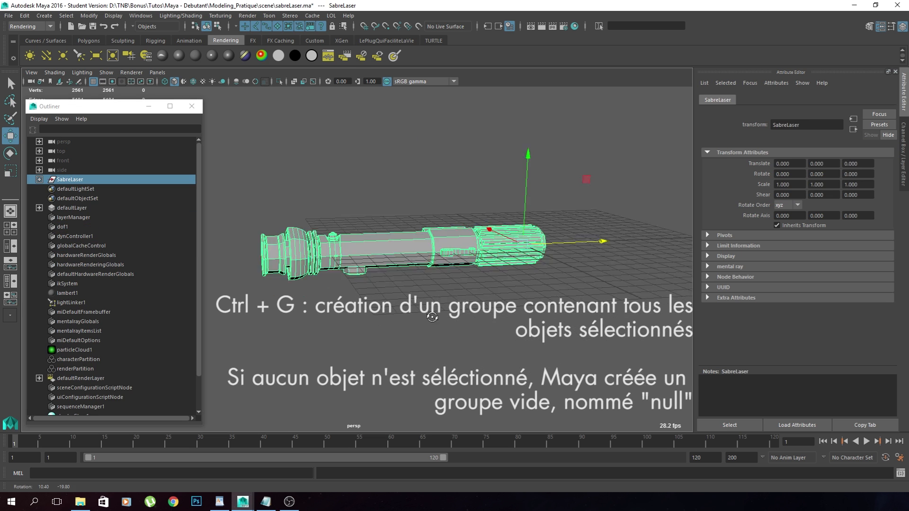
pyautogui.keyDown('alt'); pyautogui.moveTo(432, 317); pyautogui.dragTo(689, 274); pyautogui.keyUp('alt')
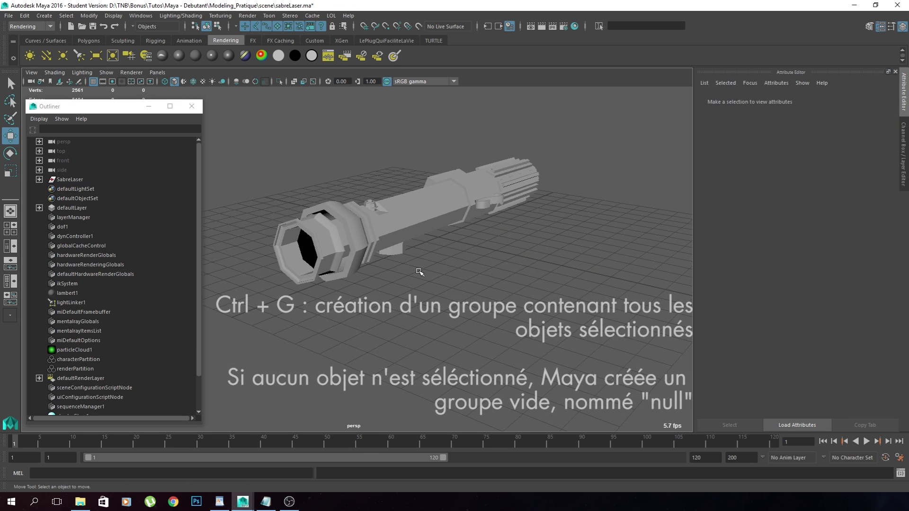
# Create a polygon plane and scale it up into a large floor beneath the lightsaber.
pyautogui.keyDown('shift'); pyautogui.rightClick(488, 277); pyautogui.keyUp('shift')
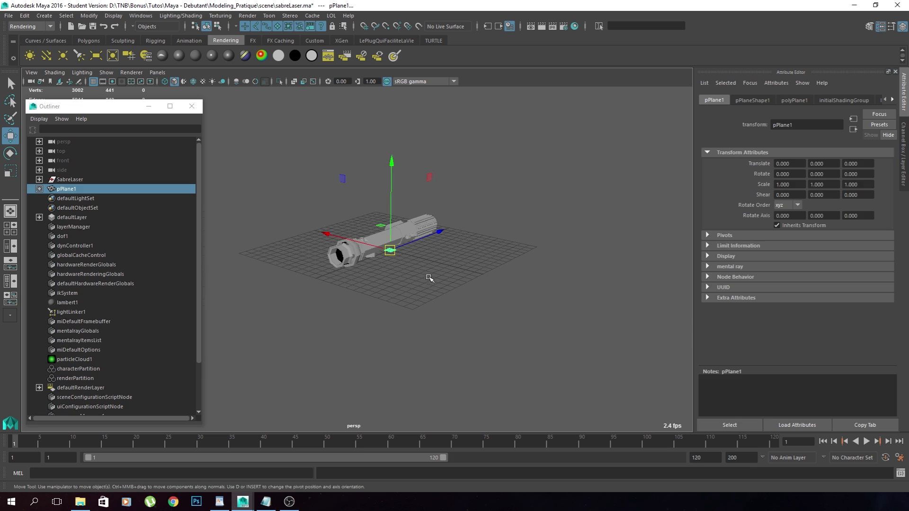
pyautogui.press('r')
pyautogui.moveTo(472, 305); pyautogui.dragTo(568, 266)
pyautogui.click(511, 188)
# Select the SabreLaser group through one of its meshes and move it to about Y 1.513, Z 6.833.
pyautogui.scroll(6, 511, 188)
pyautogui.keyDown('alt'); pyautogui.moveTo(511, 189); pyautogui.dragTo(389, 232); pyautogui.keyUp('alt')
pyautogui.click(428, 217)
pyautogui.press('Up')
pyautogui.click(392, 222)
pyautogui.click(377, 213)
pyautogui.press('Up')
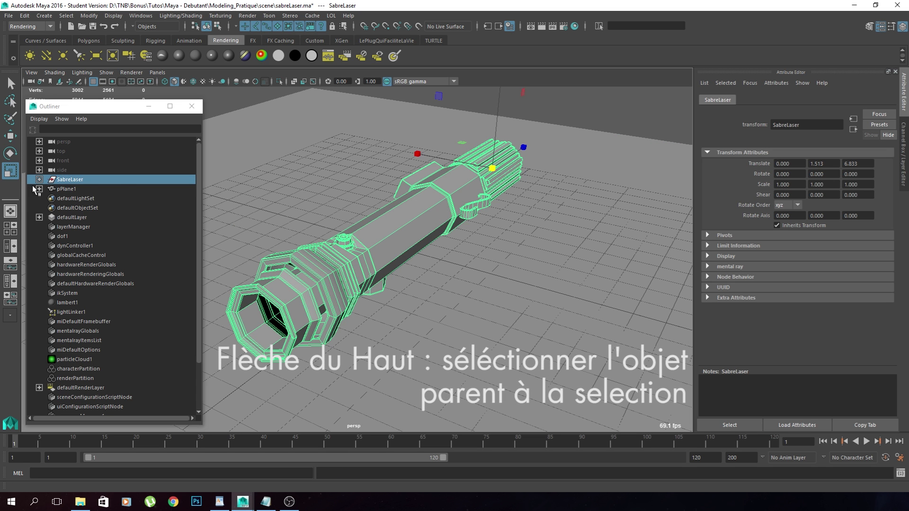
# Expand the SabreLaser group and step the selection between the parent group and its child meshes.
pyautogui.click(39, 179)
pyautogui.press('Down')
pyautogui.click(72, 207)
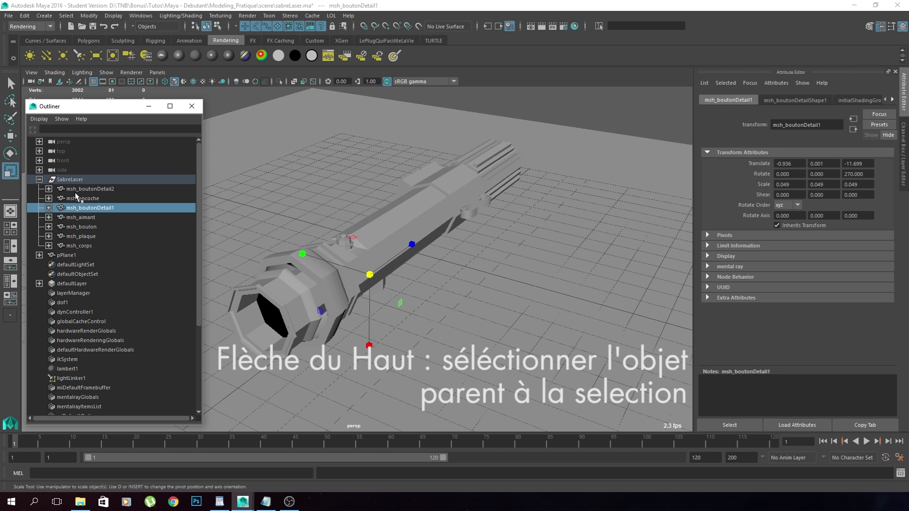
pyautogui.press('Up')
# Take msh_boutonDetail1 out of the SabreLaser group and parent it back to the group.
pyautogui.click(92, 206)
pyautogui.moveTo(87, 209); pyautogui.dragTo(84, 175, button='middle')
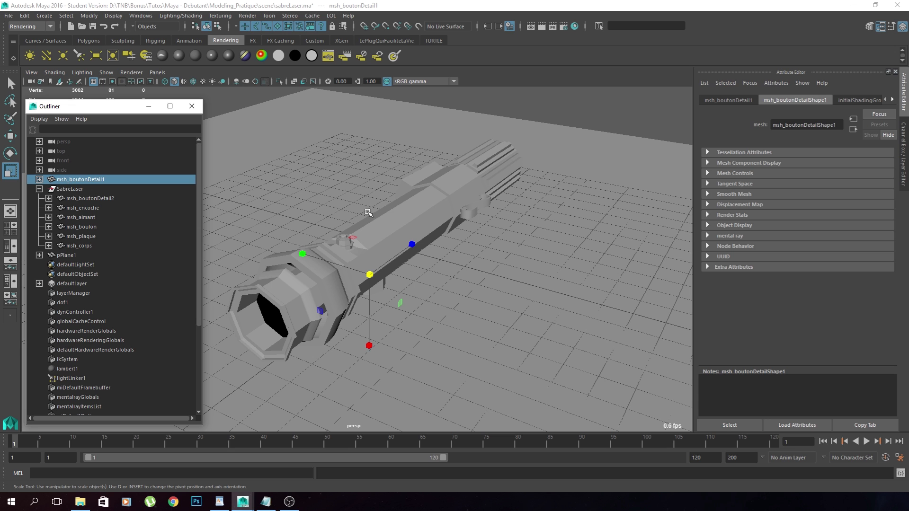
pyautogui.keyDown('ctrl'); pyautogui.click(85, 188); pyautogui.keyUp('ctrl')
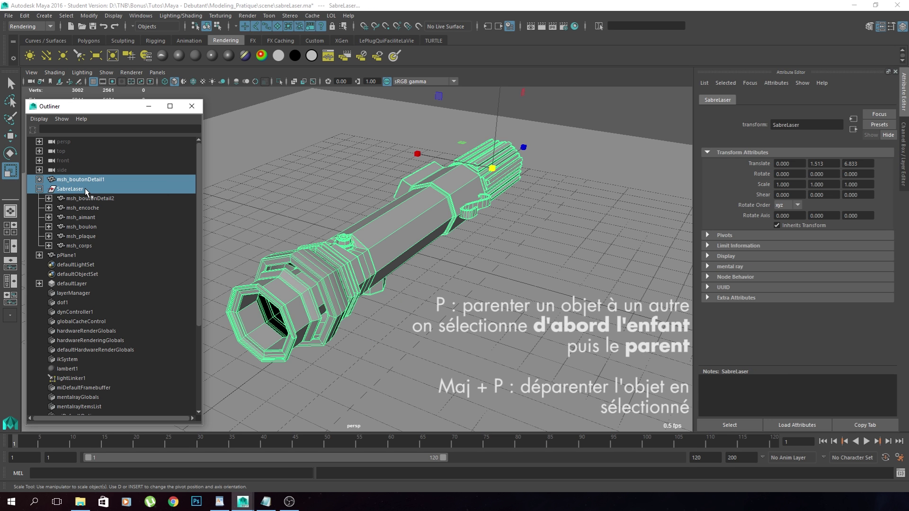
pyautogui.press('p')
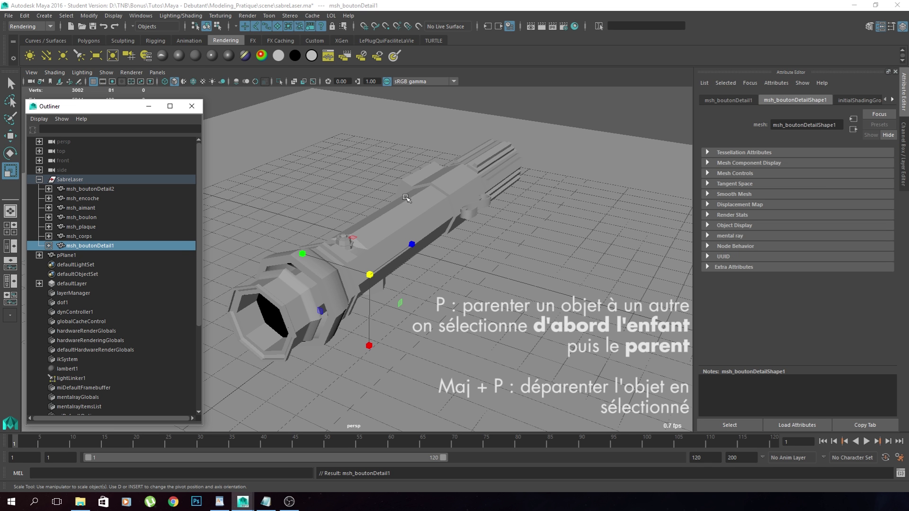
# Select the SabreLaser group and display all its meshes in smooth preview.
pyautogui.scroll(-5, 406, 198)
pyautogui.click(513, 157)
pyautogui.keyDown('alt'); pyautogui.moveTo(417, 189); pyautogui.dragTo(369, 192); pyautogui.keyUp('alt')
pyautogui.click(70, 180)
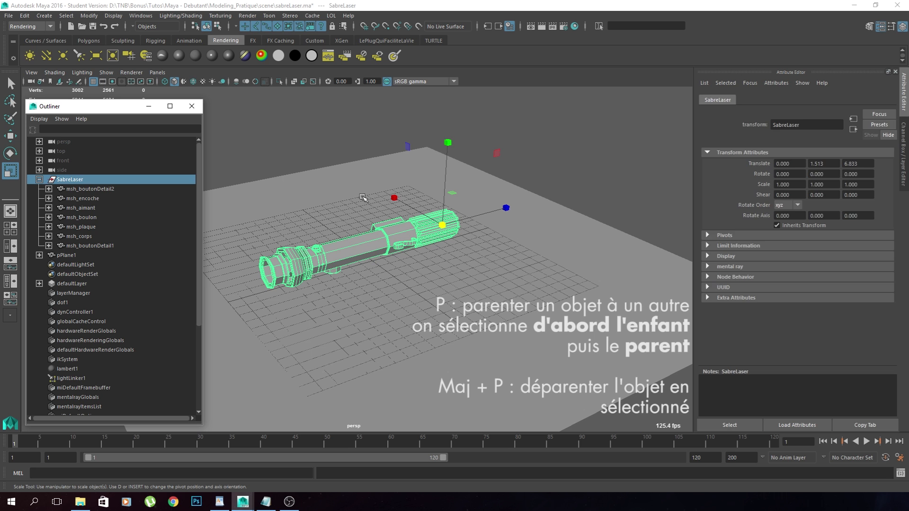
pyautogui.scroll(4, 366, 259)
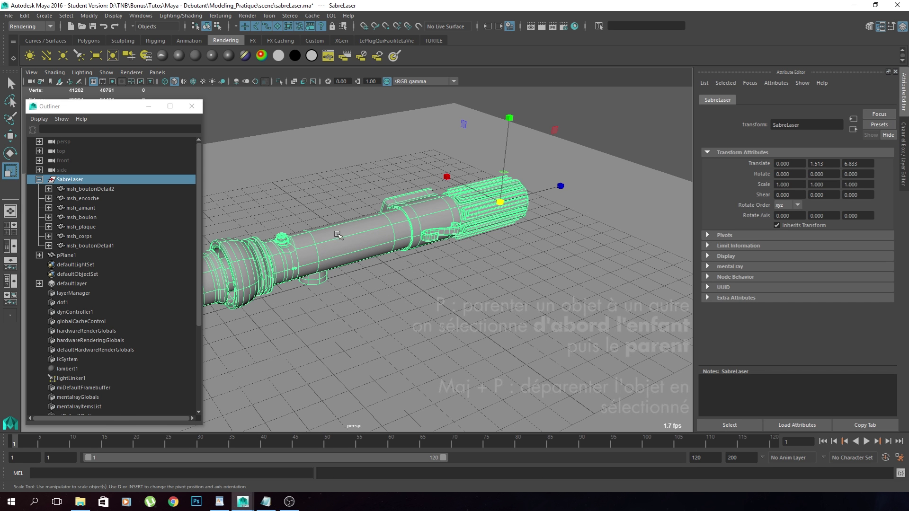
# Rotate and move the SabreLaser group so it lies on the floor plane, and collapse its hierarchy.
pyautogui.click(409, 184)
pyautogui.moveTo(410, 183)
pyautogui.keyDown('alt'); pyautogui.mouseDown()
pyautogui.moveTo(436, 162)
pyautogui.moveTo(404, 186)
pyautogui.mouseUp(); pyautogui.keyUp('alt')
pyautogui.click(404, 187)
pyautogui.press('Up')
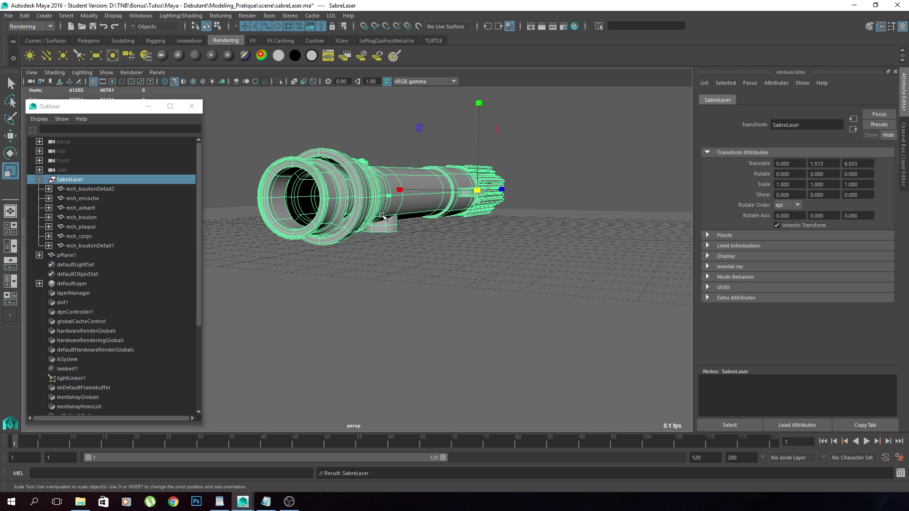
pyautogui.press('e')
pyautogui.moveTo(556, 139); pyautogui.dragTo(496, 105)
pyautogui.press('w')
pyautogui.moveTo(479, 96); pyautogui.dragTo(504, 113)
pyautogui.press('e')
pyautogui.moveTo(512, 118); pyautogui.dragTo(526, 137)
pyautogui.press('w')
pyautogui.press('e')
pyautogui.click(429, 145)
pyautogui.keyDown('alt'); pyautogui.moveTo(428, 144); pyautogui.dragTo(409, 219); pyautogui.keyUp('alt')
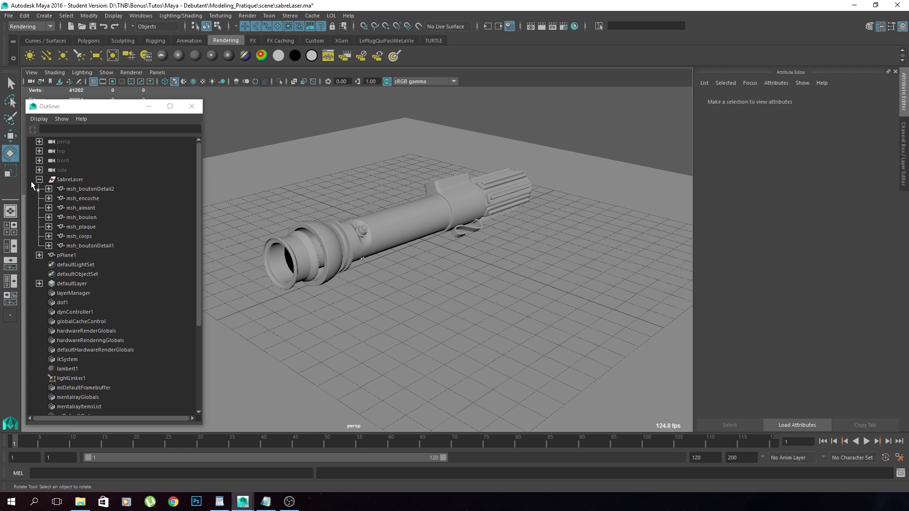
pyautogui.click(36, 180)
pyautogui.click(39, 180)
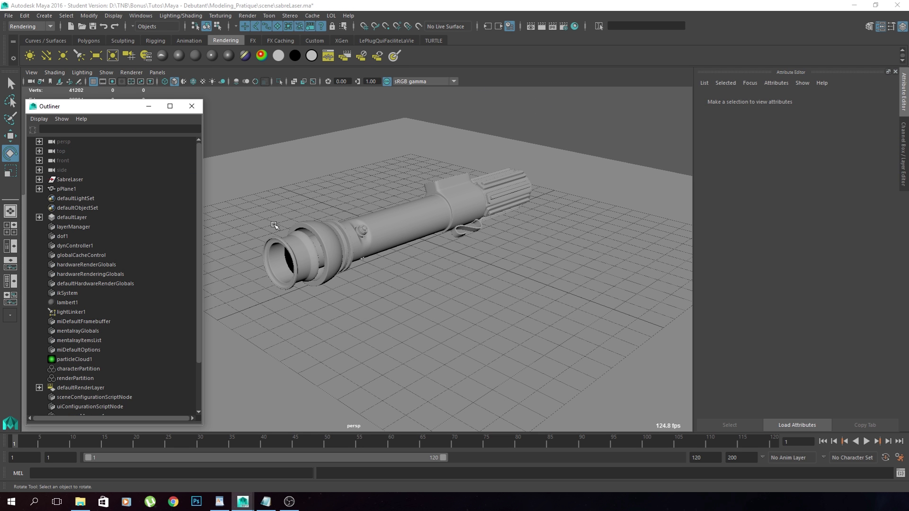
# Light the viewport with all scene lights and create an area light.
pyautogui.press('7')
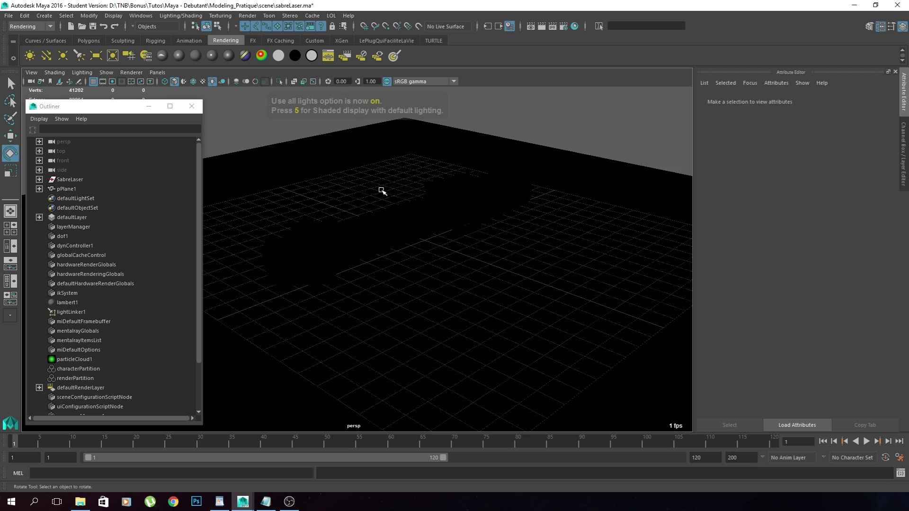
pyautogui.keyDown('alt'); pyautogui.moveTo(379, 191); pyautogui.dragTo(406, 221); pyautogui.keyUp('alt')
pyautogui.click(99, 58)
# Place the area light at about X -9.555, Y 8.734, rotate it toward the lightsaber, and name it KeyLight.
pyautogui.press('w')
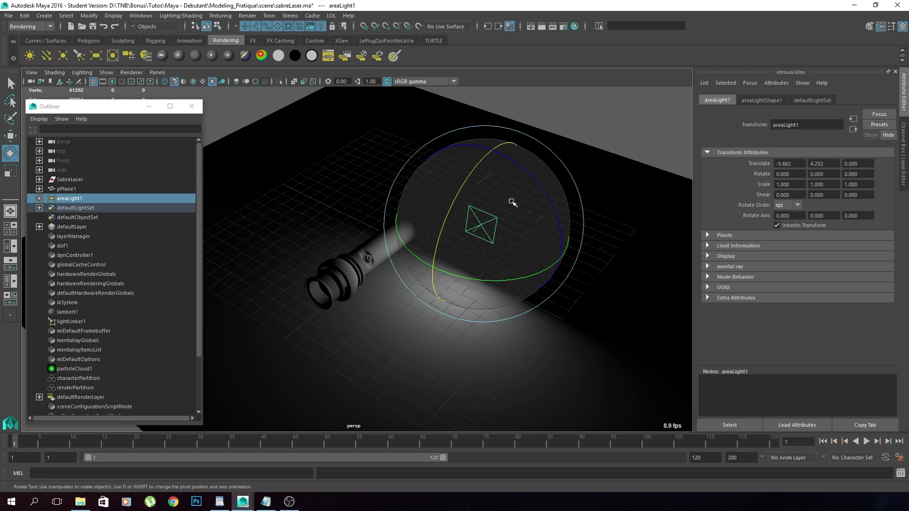
pyautogui.moveTo(512, 203); pyautogui.dragTo(527, 279)
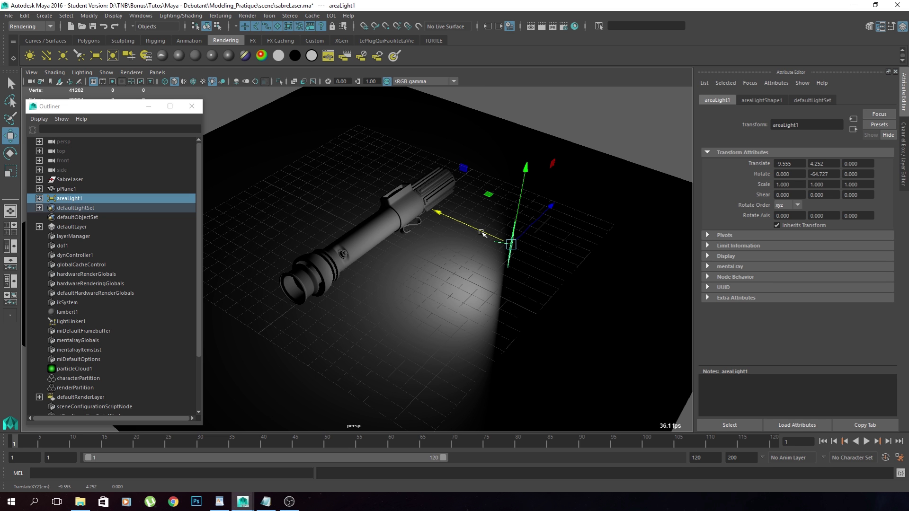
pyautogui.keyDown('alt'); pyautogui.moveTo(480, 300); pyautogui.dragTo(480, 268); pyautogui.keyUp('alt')
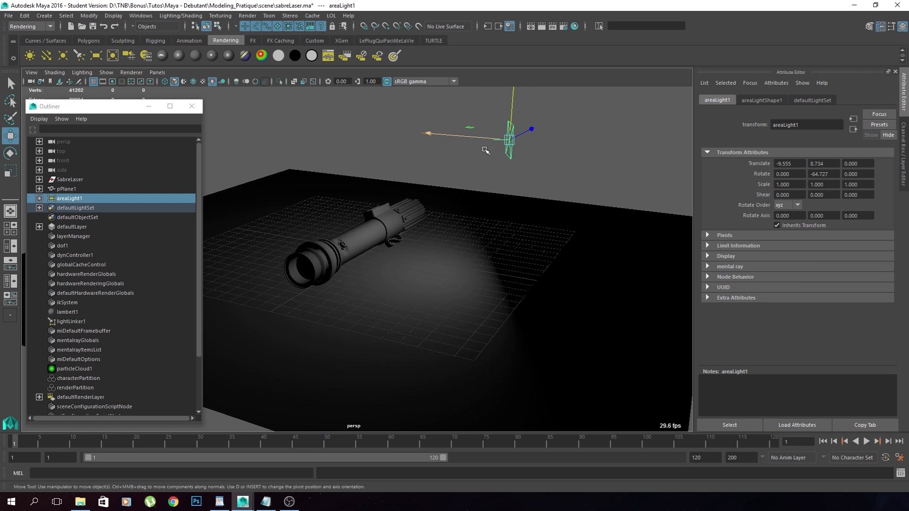
pyautogui.press('e')
pyautogui.keyDown('alt'); pyautogui.moveTo(563, 119); pyautogui.dragTo(398, 212); pyautogui.keyUp('alt')
pyautogui.moveTo(362, 240); pyautogui.dragTo(347, 193)
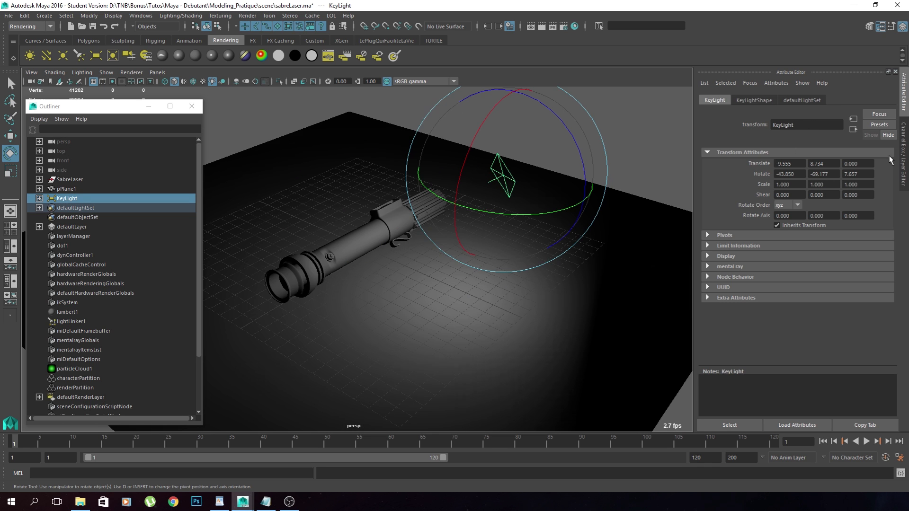
# Set the KeyLight's intensity to about 5.481.
pyautogui.click(903, 154)
pyautogui.click(904, 108)
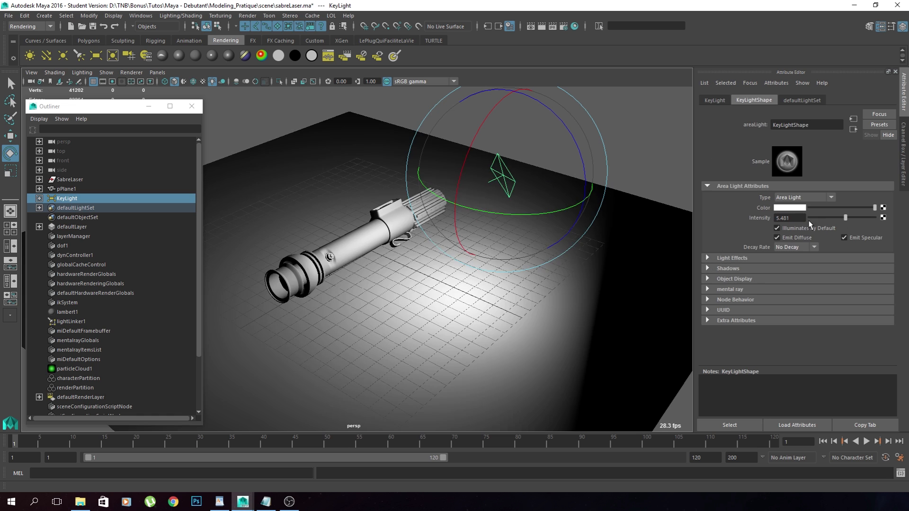
# Duplicate KeyLight and position the copy low above the floor on the opposite side, angled toward the lightsaber.
pyautogui.keyDown('alt'); pyautogui.moveTo(388, 222); pyautogui.dragTo(413, 227); pyautogui.keyUp('alt')
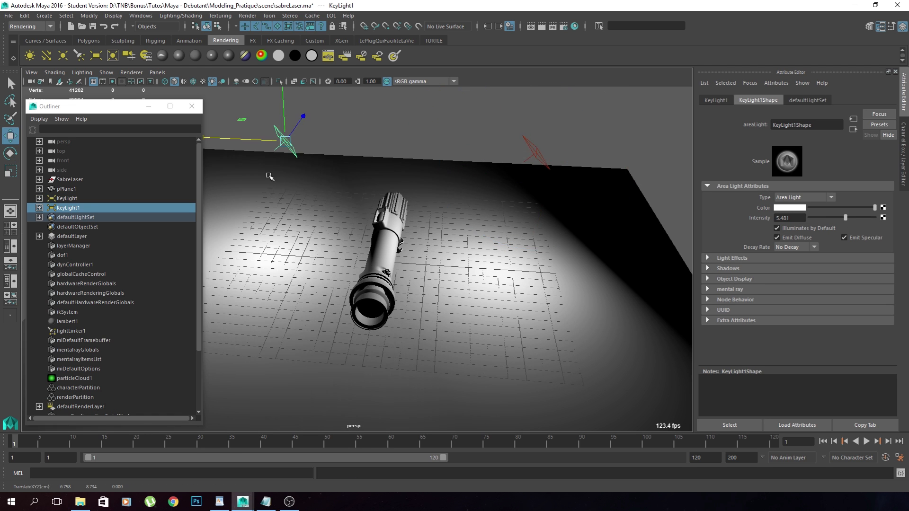
pyautogui.keyDown('alt'); pyautogui.moveTo(413, 228); pyautogui.dragTo(432, 229); pyautogui.keyUp('alt')
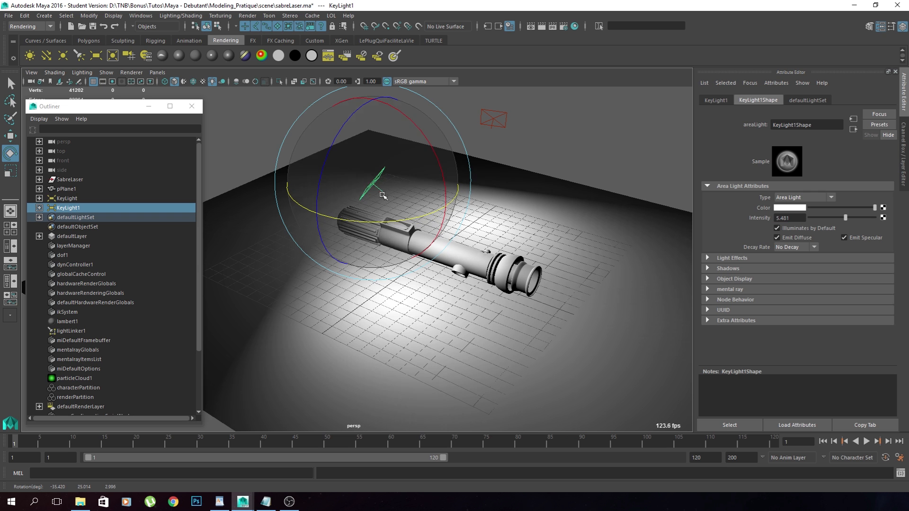
pyautogui.keyDown('alt'); pyautogui.moveTo(396, 102); pyautogui.dragTo(438, 114); pyautogui.keyUp('alt')
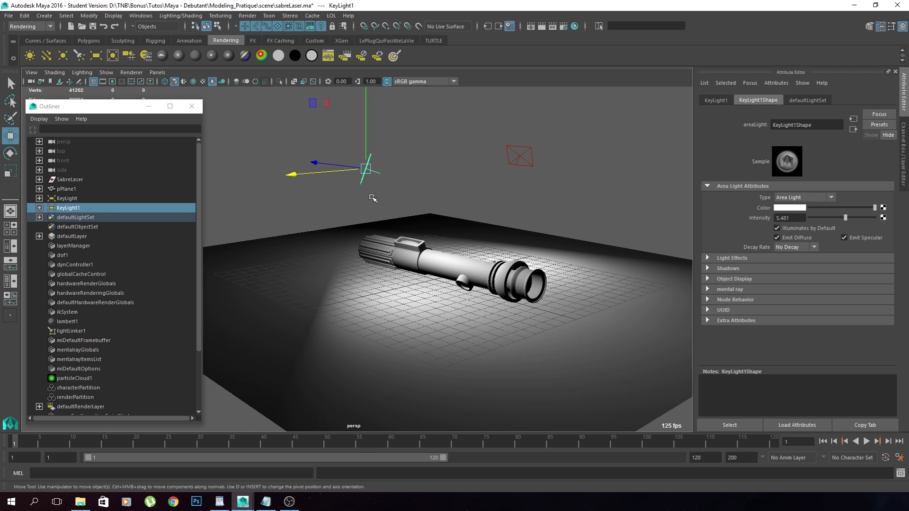
pyautogui.moveTo(371, 197); pyautogui.dragTo(209, 245)
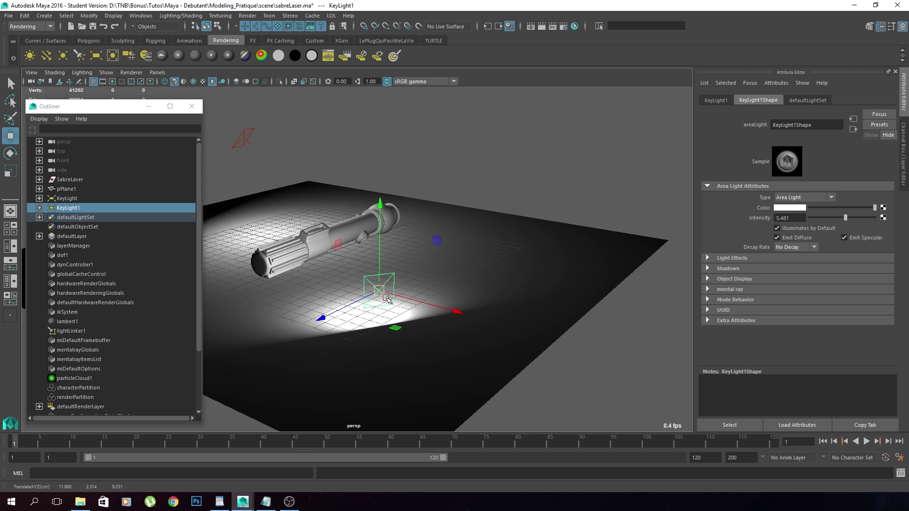
pyautogui.moveTo(378, 292); pyautogui.dragTo(365, 284)
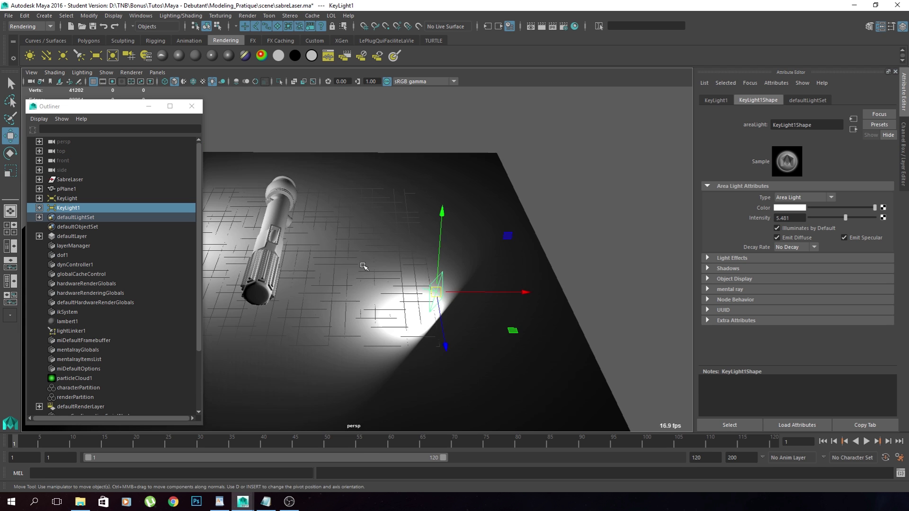
pyautogui.keyDown('alt'); pyautogui.moveTo(363, 266); pyautogui.dragTo(369, 334); pyautogui.keyUp('alt')
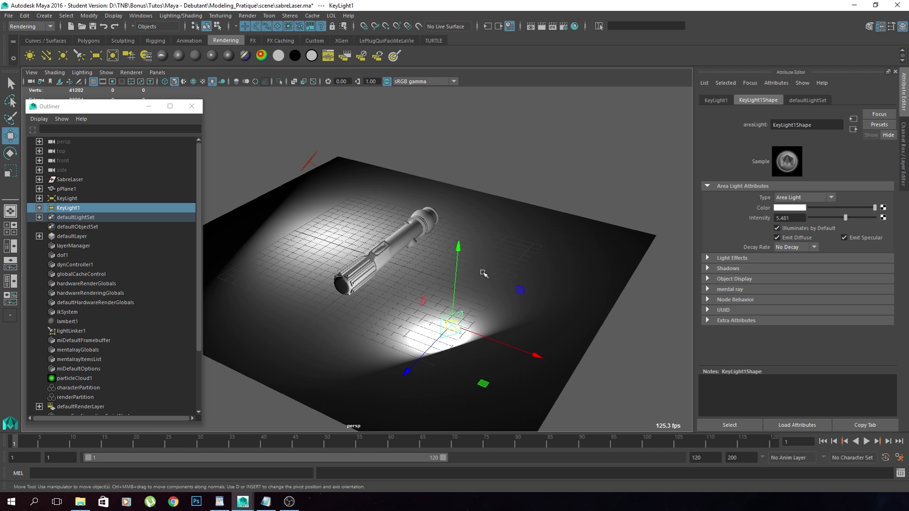
# Lower the intensity of the duplicated light KeyLight1 to about 1.259.
pyautogui.moveTo(845, 217); pyautogui.dragTo(817, 218)
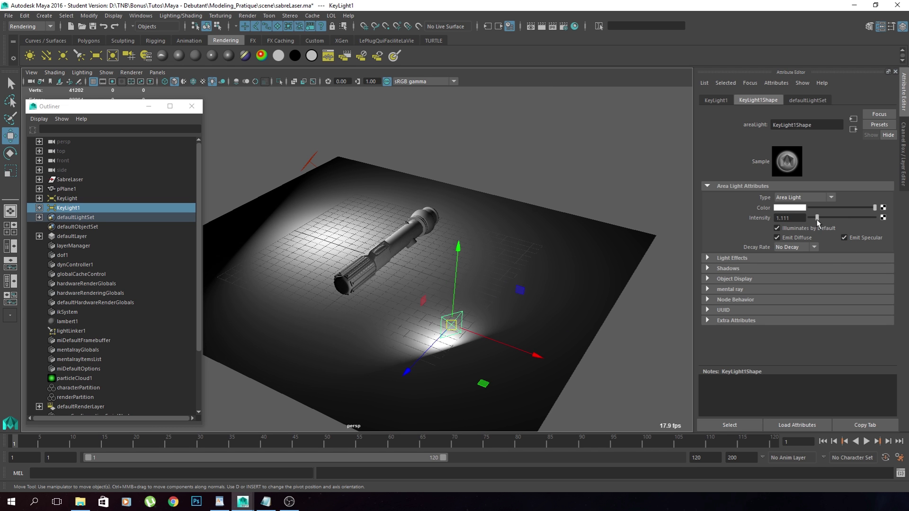
pyautogui.moveTo(433, 272)
pyautogui.keyDown('alt'); pyautogui.mouseDown()
pyautogui.moveTo(385, 270)
pyautogui.moveTo(432, 280)
pyautogui.mouseUp(); pyautogui.keyUp('alt')
# Duplicate KeyLight1 and move the copy across the floor toward the lightsaber's open end.
pyautogui.hotkey('ctrl', 'd')
pyautogui.keyDown('alt'); pyautogui.moveTo(526, 288); pyautogui.dragTo(444, 280); pyautogui.keyUp('alt')
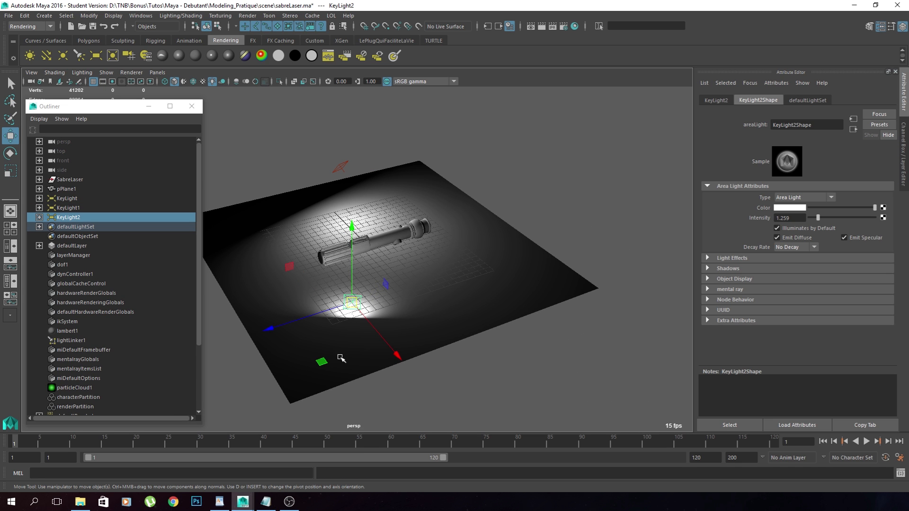
pyautogui.moveTo(322, 362); pyautogui.dragTo(419, 325)
# Rename KeyLight1 as FillLight and KeyLight2 as backLight.
pyautogui.doubleClick(70, 208)
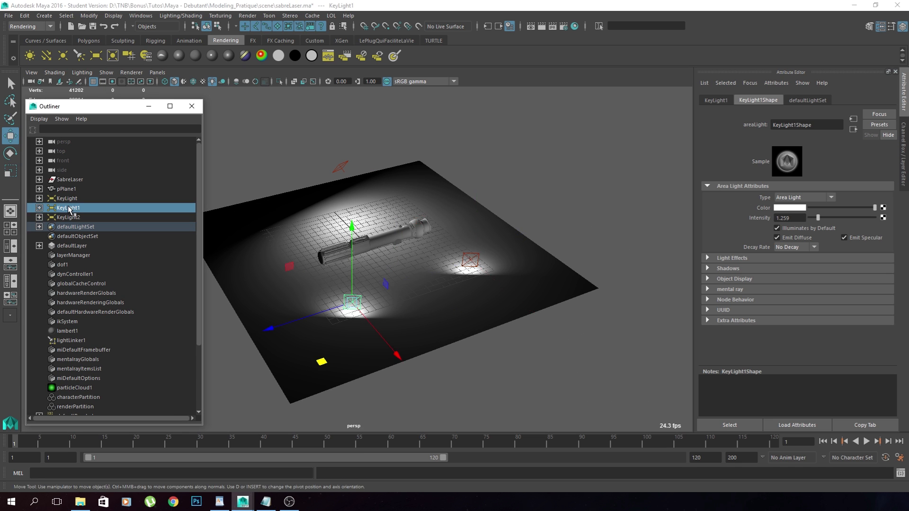
pyautogui.write('FillLight')
pyautogui.press('Return')
pyautogui.doubleClick(69, 218)
pyautogui.write('backLight')
pyautogui.press('Return')
# Rotate backLight toward the lightsaber, adjust its position near the open end and raise its intensity slightly.
pyautogui.press('e')
pyautogui.moveTo(463, 306); pyautogui.dragTo(426, 303)
pyautogui.press('w')
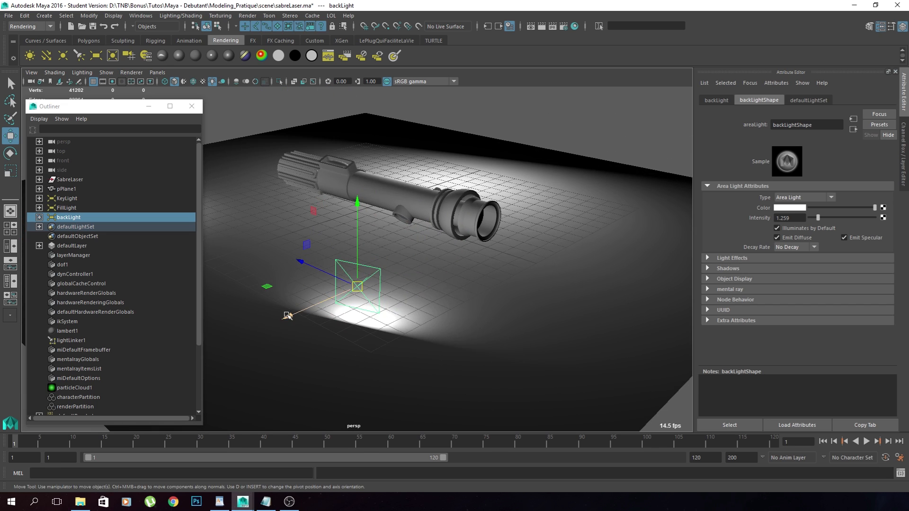
pyautogui.press('r')
pyautogui.moveTo(440, 299); pyautogui.dragTo(414, 300, button='middle')
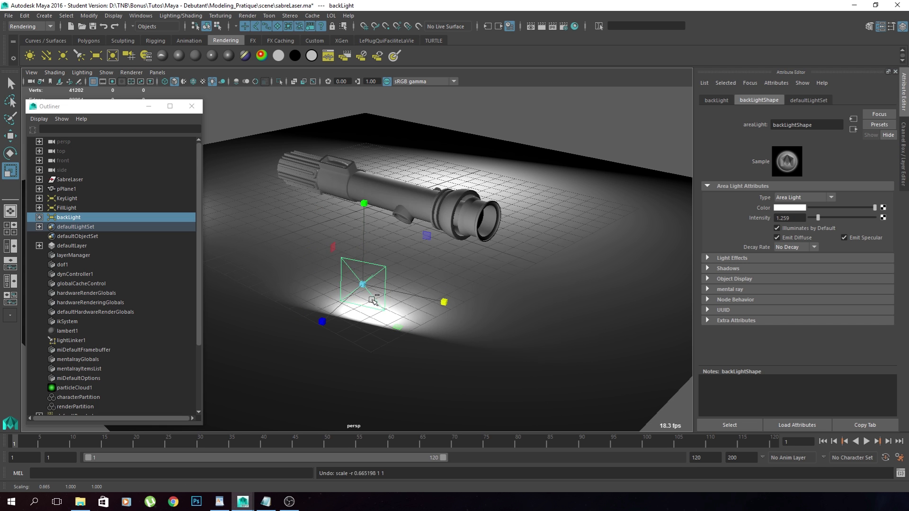
pyautogui.moveTo(816, 218); pyautogui.dragTo(828, 218)
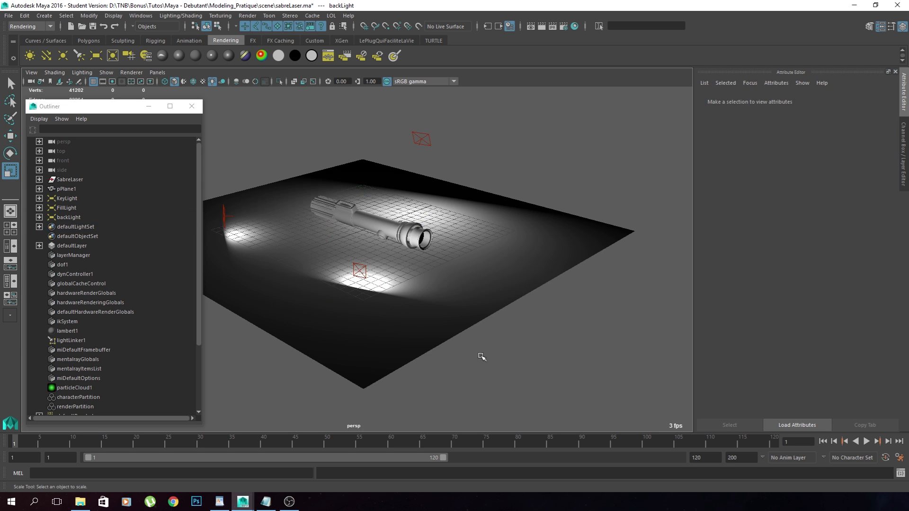
# Group KeyLight, FillLight and backLight and name the group Lights.
pyautogui.keyDown('alt'); pyautogui.moveTo(481, 357); pyautogui.dragTo(397, 301); pyautogui.keyUp('alt')
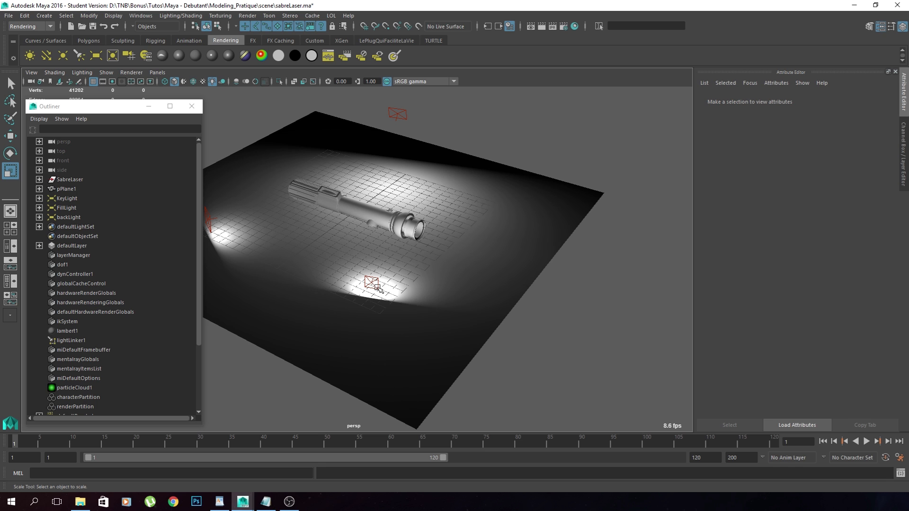
pyautogui.click(66, 199)
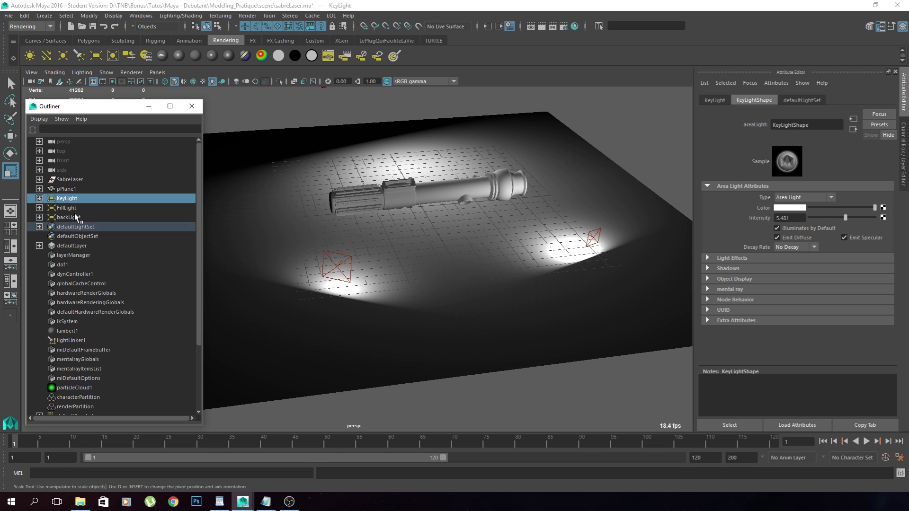
pyautogui.keyDown('shift'); pyautogui.click(66, 217); pyautogui.keyUp('shift')
pyautogui.hotkey('ctrl', 'g')
pyautogui.doubleClick(68, 199)
pyautogui.write('Lights')
pyautogui.press('Return')
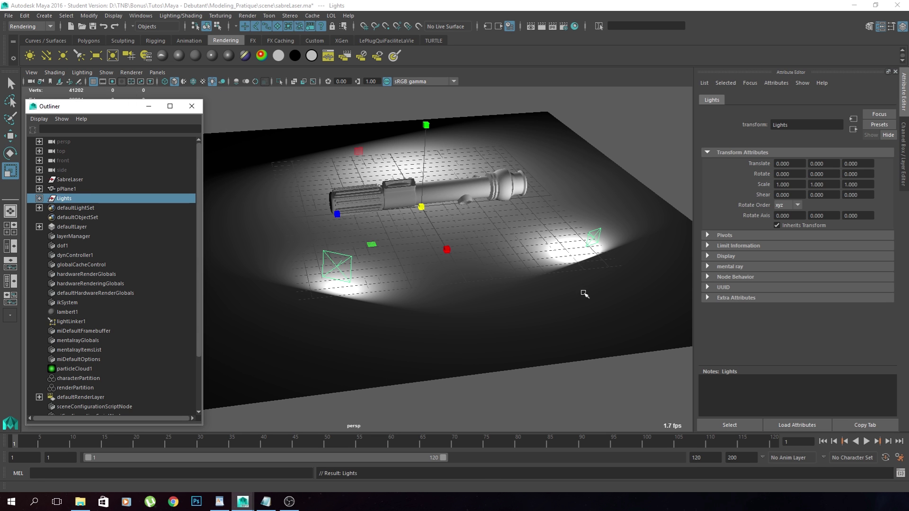
# Scale FillLight up uniformly to about 7.675 and check its spread across the floor.
pyautogui.keyDown('alt'); pyautogui.moveTo(584, 291); pyautogui.dragTo(574, 344); pyautogui.keyUp('alt')
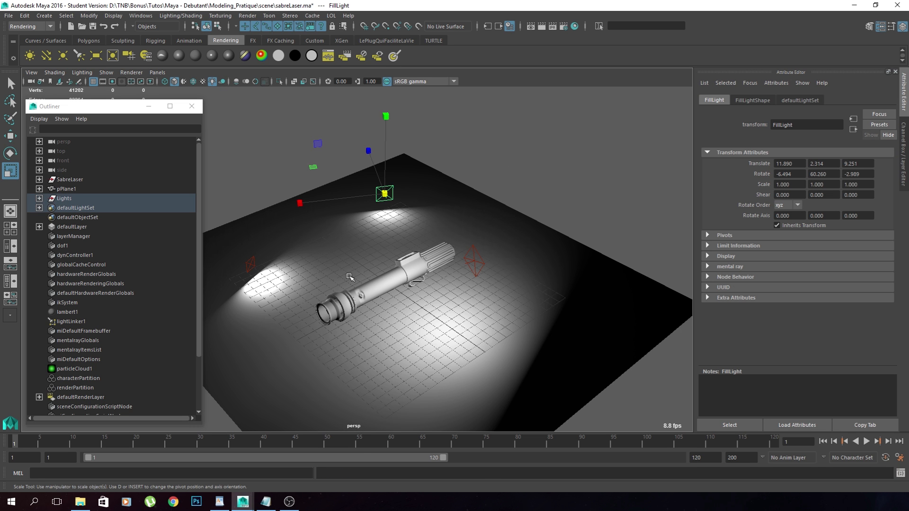
pyautogui.moveTo(384, 193); pyautogui.dragTo(431, 213)
pyautogui.keyDown('alt'); pyautogui.moveTo(340, 294); pyautogui.dragTo(492, 268); pyautogui.keyUp('alt')
pyautogui.moveTo(319, 215); pyautogui.dragTo(402, 252)
pyautogui.keyDown('alt'); pyautogui.moveTo(327, 277); pyautogui.dragTo(397, 303); pyautogui.keyUp('alt')
pyautogui.keyDown('alt'); pyautogui.moveTo(340, 293); pyautogui.dragTo(412, 322); pyautogui.keyUp('alt')
pyautogui.keyDown('alt'); pyautogui.moveTo(320, 184); pyautogui.dragTo(454, 241); pyautogui.keyUp('alt')
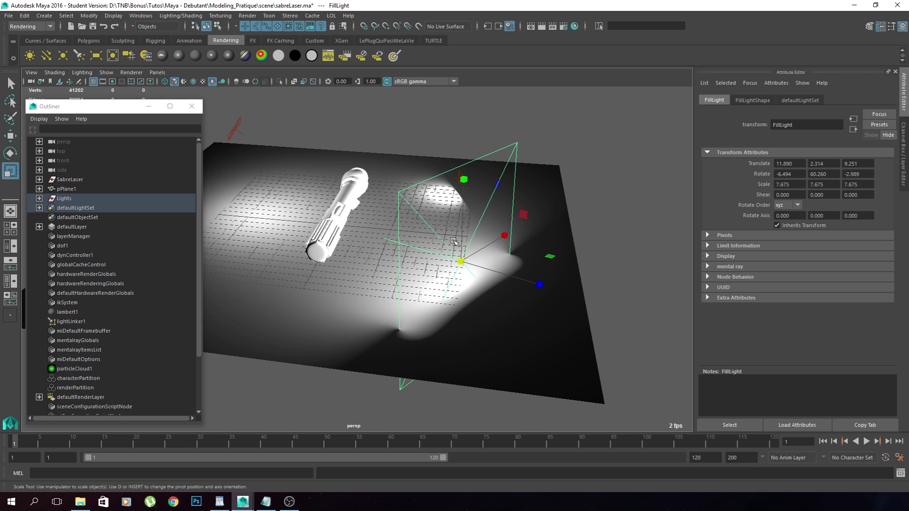
# Set the intensity of the enlarged FillLight to 0.1 and deselect it.
pyautogui.click(742, 104)
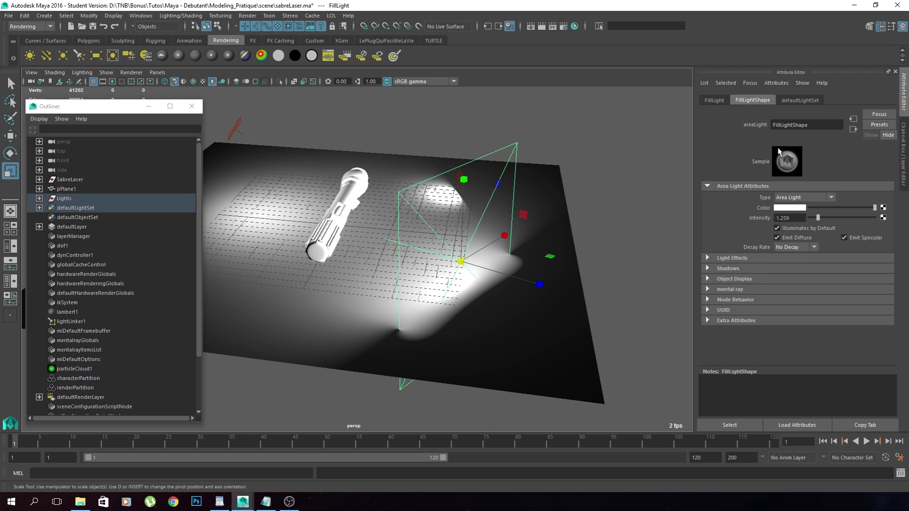
pyautogui.write('.5')
pyautogui.press('Return')
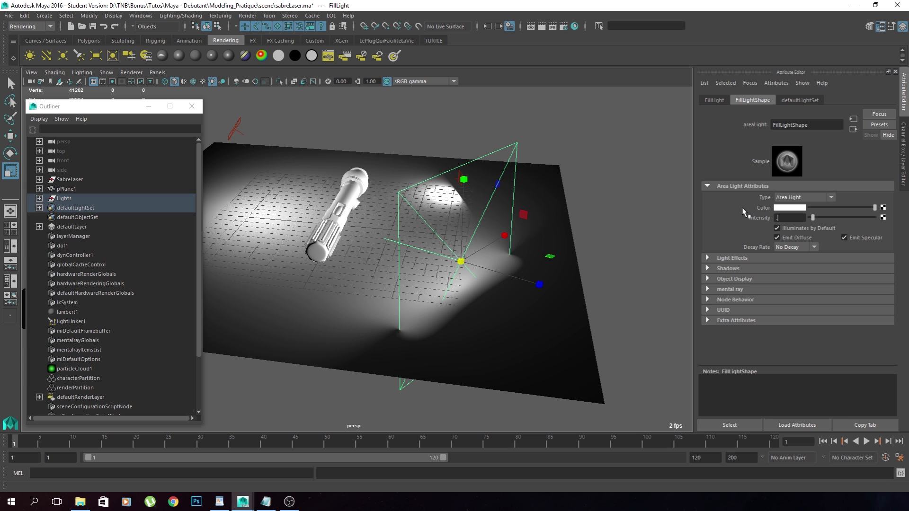
pyautogui.write('1')
pyautogui.press('Return')
pyautogui.keyDown('alt'); pyautogui.moveTo(359, 189); pyautogui.dragTo(310, 168); pyautogui.keyUp('alt')
pyautogui.click(350, 192)
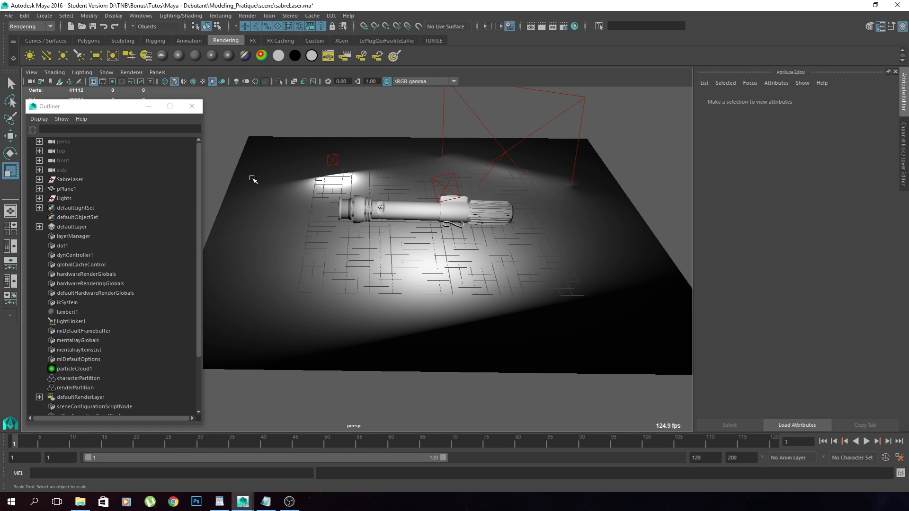
# Create a basic camera and look through it in the viewport.
pyautogui.click(44, 15)
pyautogui.moveTo(56, 60)
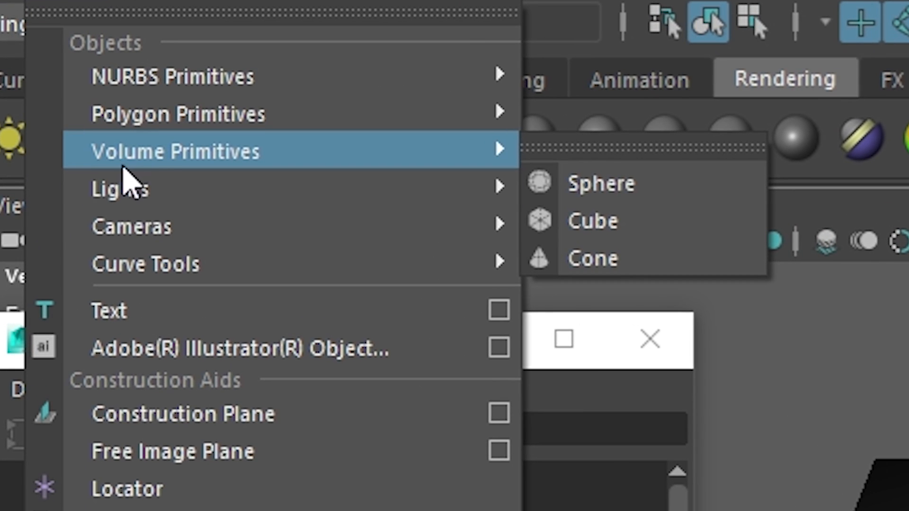
pyautogui.moveTo(190, 183)
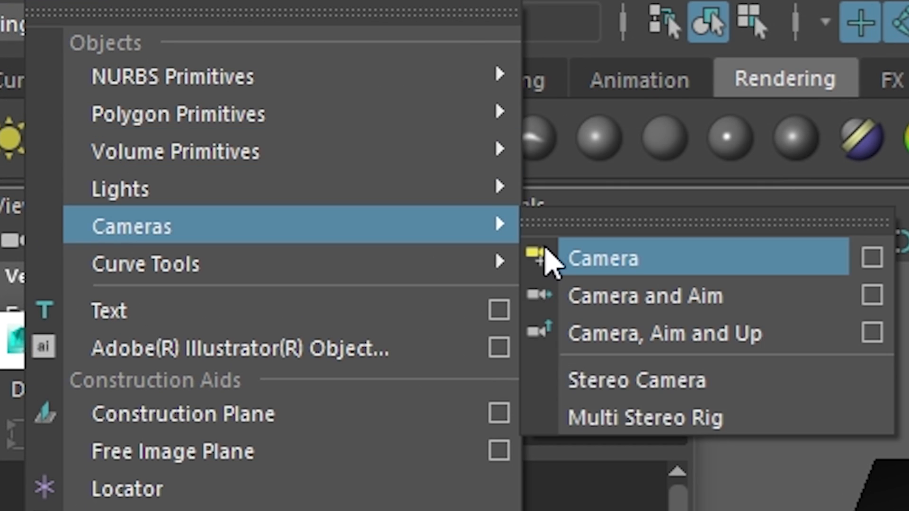
pyautogui.click(549, 259)
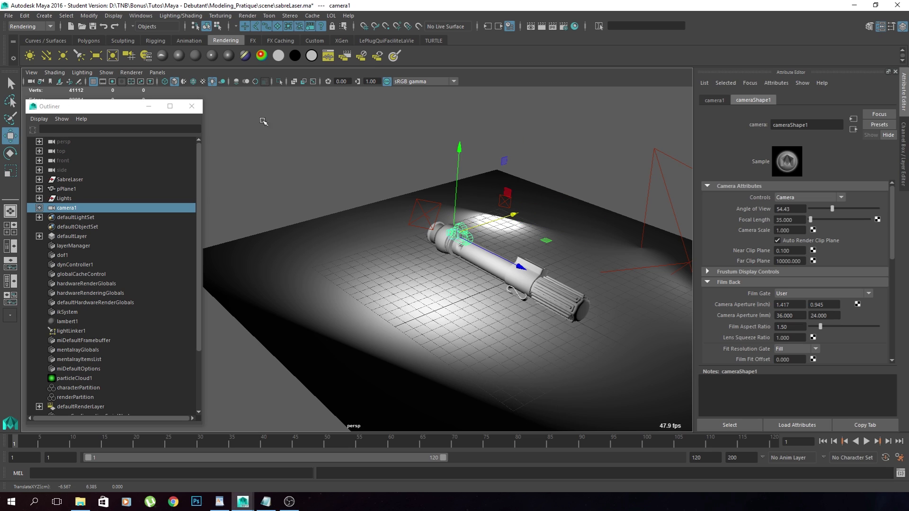
pyautogui.click(157, 72)
pyautogui.moveTo(173, 83)
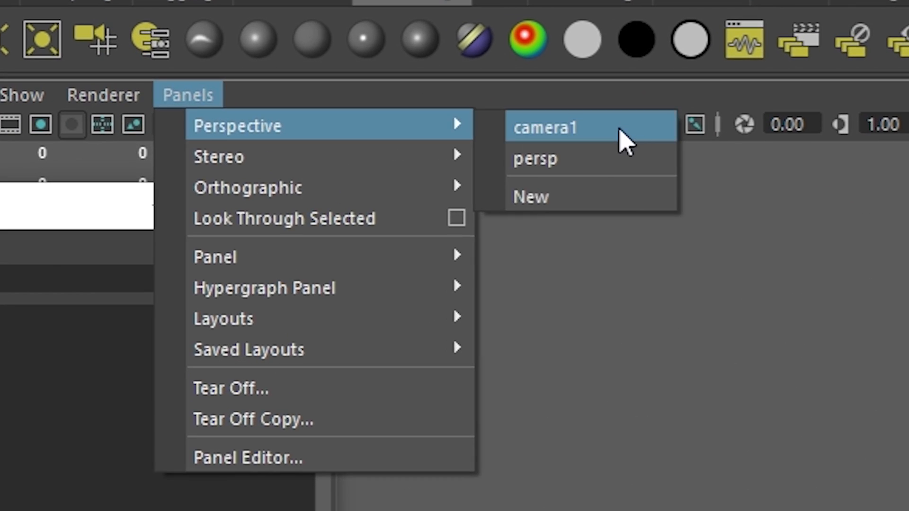
pyautogui.click(272, 82)
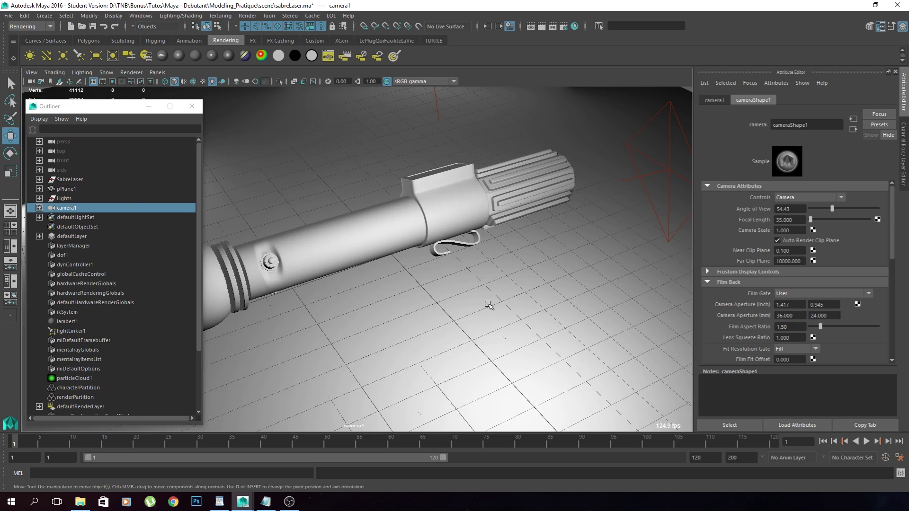
# Show the resolution gate with its mask and frame the whole lightsaber in a three-quarter camera view from its open end.
pyautogui.keyDown('alt'); pyautogui.moveTo(489, 304); pyautogui.dragTo(463, 296, button='right'); pyautogui.keyUp('alt')
pyautogui.keyDown('alt'); pyautogui.moveTo(462, 296); pyautogui.dragTo(461, 272); pyautogui.keyUp('alt')
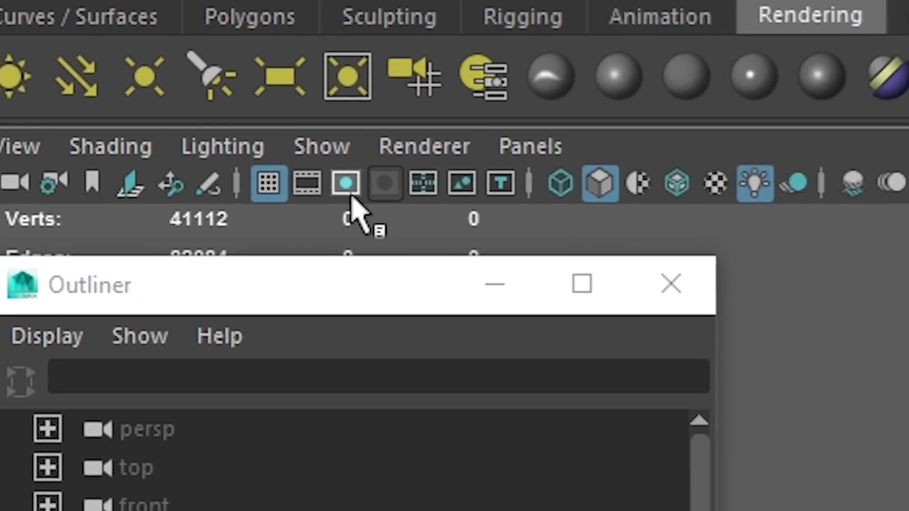
pyautogui.click(213, 126)
pyautogui.click(234, 125)
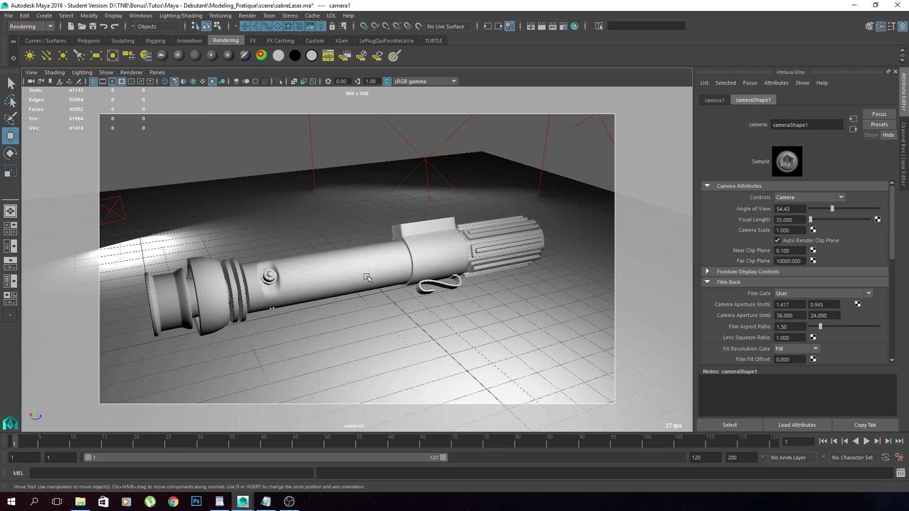
pyautogui.keyDown('alt'); pyautogui.moveTo(368, 273); pyautogui.dragTo(331, 264); pyautogui.keyUp('alt')
pyautogui.keyDown('alt'); pyautogui.moveTo(331, 264); pyautogui.dragTo(274, 249, button='middle'); pyautogui.keyUp('alt')
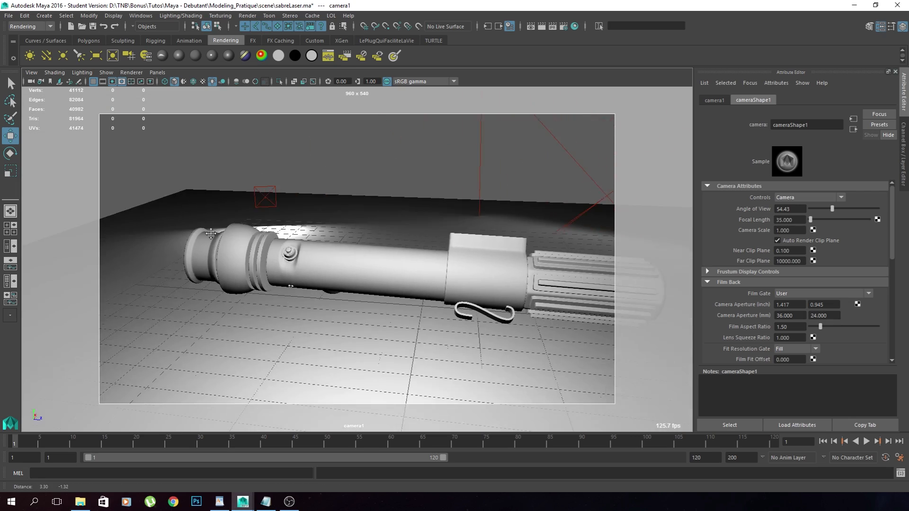
pyautogui.keyDown('alt'); pyautogui.moveTo(275, 248); pyautogui.dragTo(253, 243); pyautogui.keyUp('alt')
pyautogui.keyDown('alt'); pyautogui.moveTo(254, 243); pyautogui.dragTo(230, 248, button='middle'); pyautogui.keyUp('alt')
pyautogui.keyDown('alt'); pyautogui.moveTo(231, 248); pyautogui.dragTo(339, 274); pyautogui.keyUp('alt')
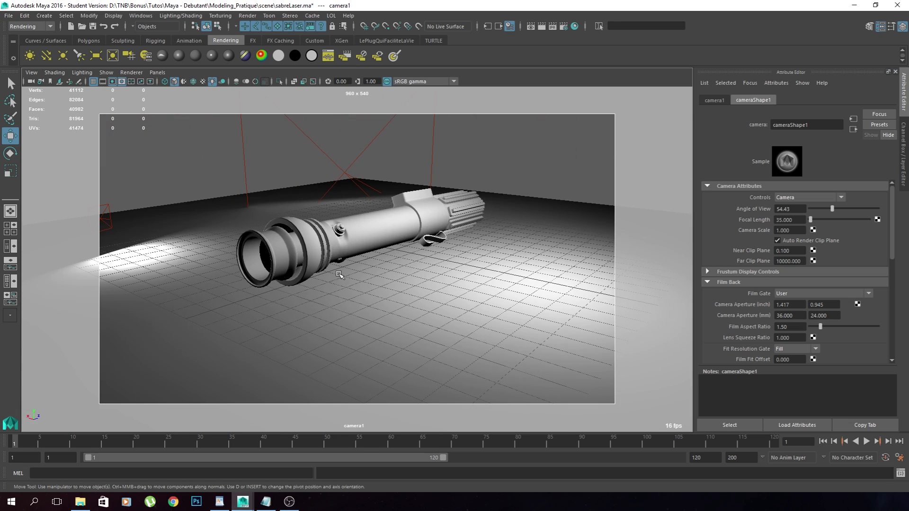
# Return to the persp view and examine how KeyLight and the other lights are placed around the lightsaber.
pyautogui.click(161, 73)
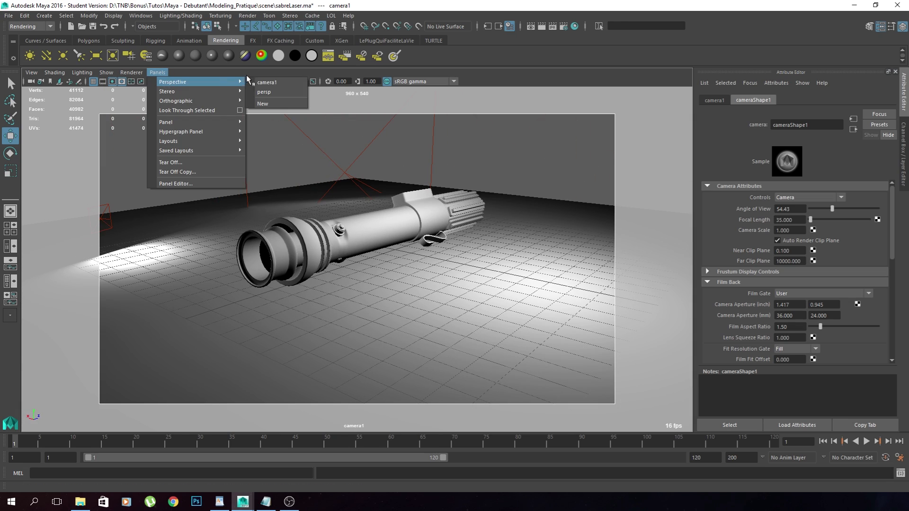
pyautogui.click(261, 89)
pyautogui.scroll(4, 427, 256)
pyautogui.keyDown('alt'); pyautogui.moveTo(284, 260); pyautogui.dragTo(266, 249); pyautogui.keyUp('alt')
pyautogui.click(428, 255)
pyautogui.press('e')
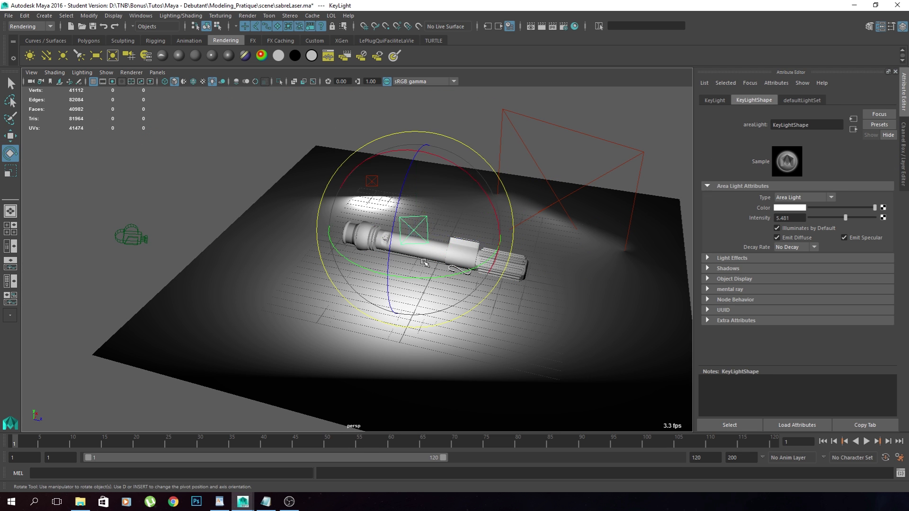
pyautogui.moveTo(436, 266); pyautogui.dragTo(402, 245)
pyautogui.click(576, 139)
pyautogui.keyDown('alt'); pyautogui.moveTo(575, 139); pyautogui.dragTo(530, 162, button='middle'); pyautogui.keyUp('alt')
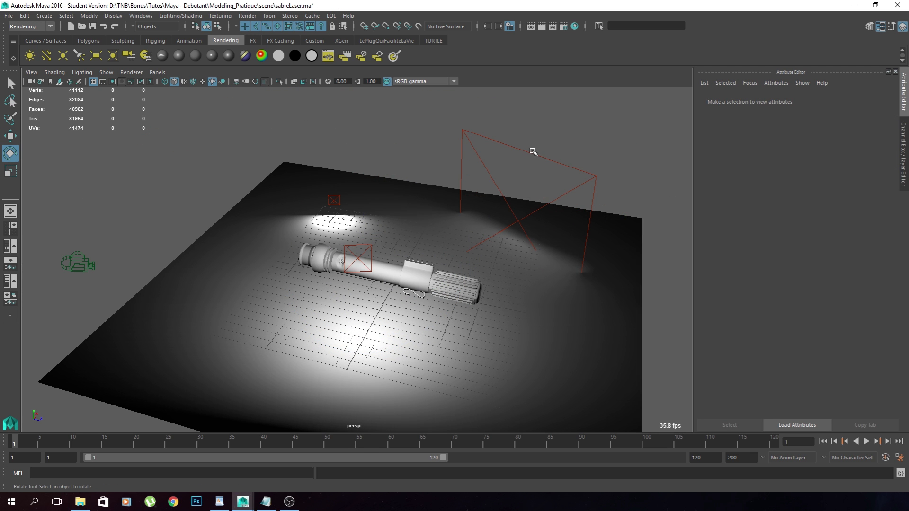
# Select the enlarged FillLight, look through camera1 again and rename the light's shape node as BackLight.
pyautogui.click(532, 152)
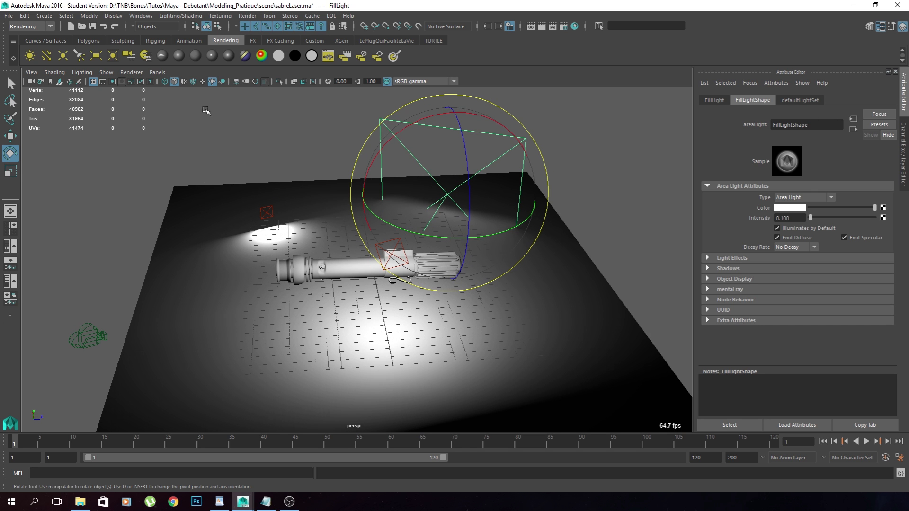
pyautogui.click(157, 72)
pyautogui.click(296, 81)
pyautogui.moveTo(813, 125); pyautogui.dragTo(734, 100)
pyautogui.write('BackLight')
pyautogui.press('Return')
# Select the small area light at the edge of the camera frame and rename it FillLight1.
pyautogui.click(104, 206)
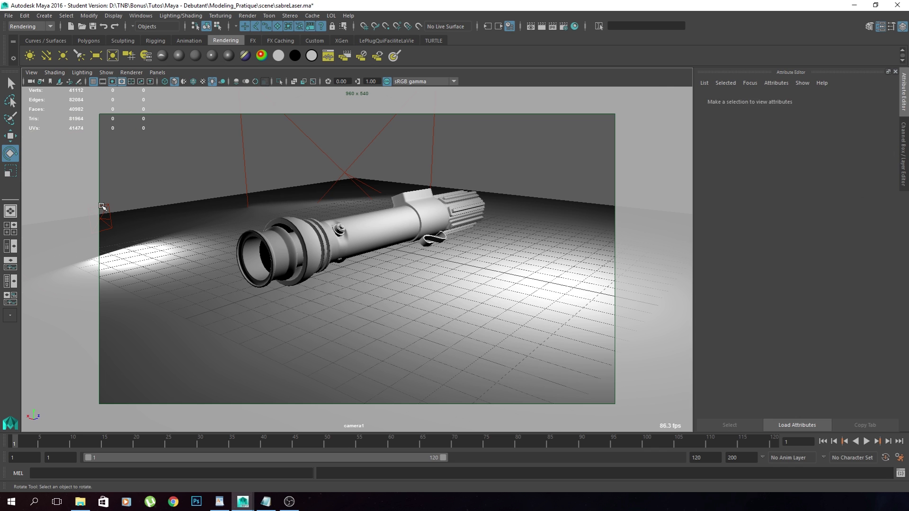
pyautogui.click(107, 207)
pyautogui.moveTo(810, 125); pyautogui.dragTo(663, 89)
pyautogui.write('FillLight__')
pyautogui.press('Return')
pyautogui.doubleClick(822, 125)
pyautogui.write('FillLight1')
pyautogui.press('Return')
# Scale FillLight1 up uniformly to about 4.218 and set its intensity to 0.1.
pyautogui.press('r')
pyautogui.moveTo(582, 254); pyautogui.dragTo(693, 244, button='middle')
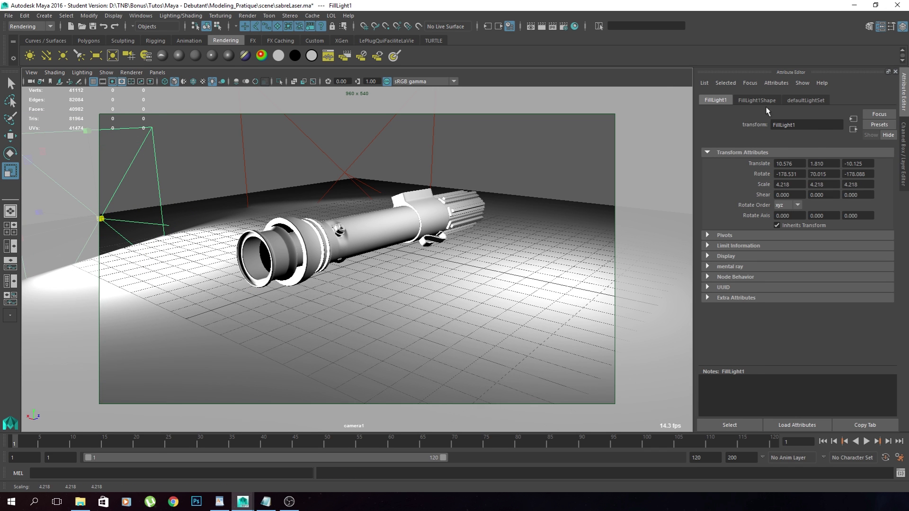
pyautogui.click(755, 102)
pyautogui.write('.1')
pyautogui.press('Return')
# Raise the intensity of the BackLight area light to 10 and scale the light down.
pyautogui.click(334, 163)
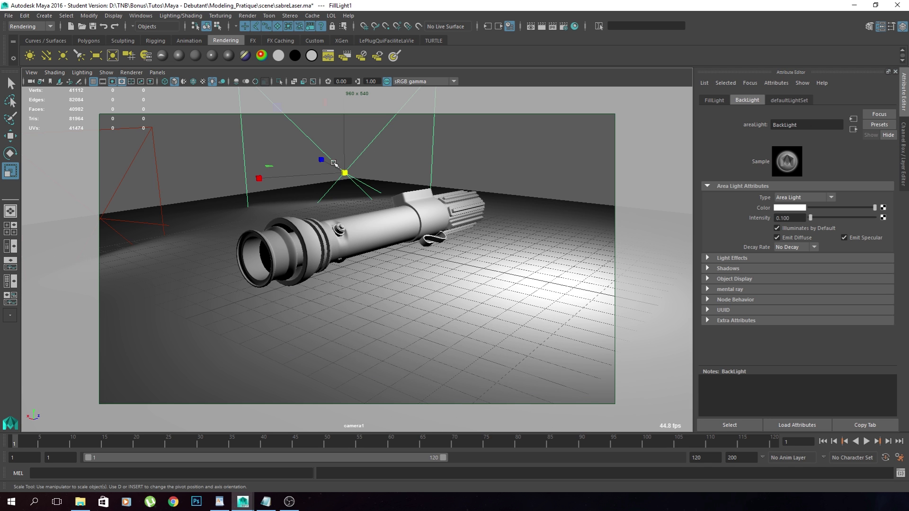
pyautogui.moveTo(810, 218); pyautogui.dragTo(886, 214)
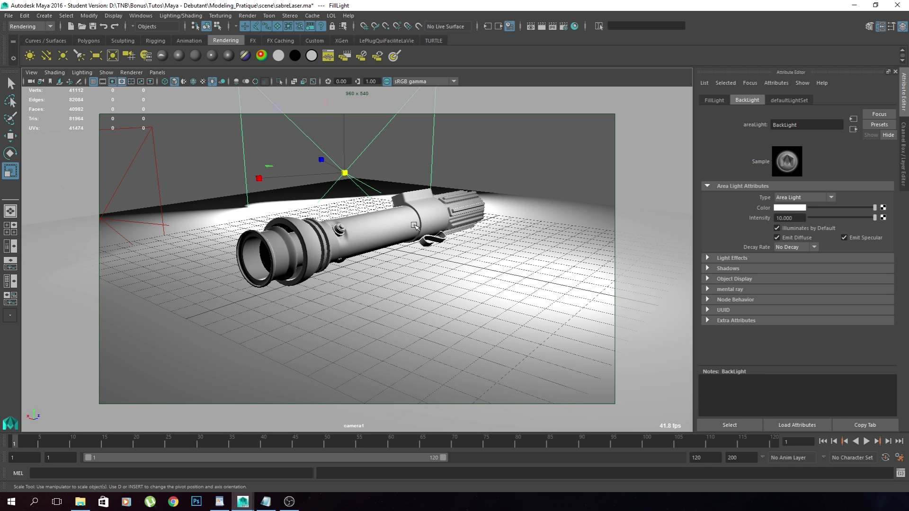
pyautogui.moveTo(414, 226); pyautogui.dragTo(336, 196, button='middle')
# Move BackLight close behind the lightsaber, slightly above the model, and deselect it.
pyautogui.press('w')
pyautogui.press('space')
pyautogui.press('space')
pyautogui.press('space')
pyautogui.press('space')
pyautogui.moveTo(318, 124); pyautogui.dragTo(317, 113)
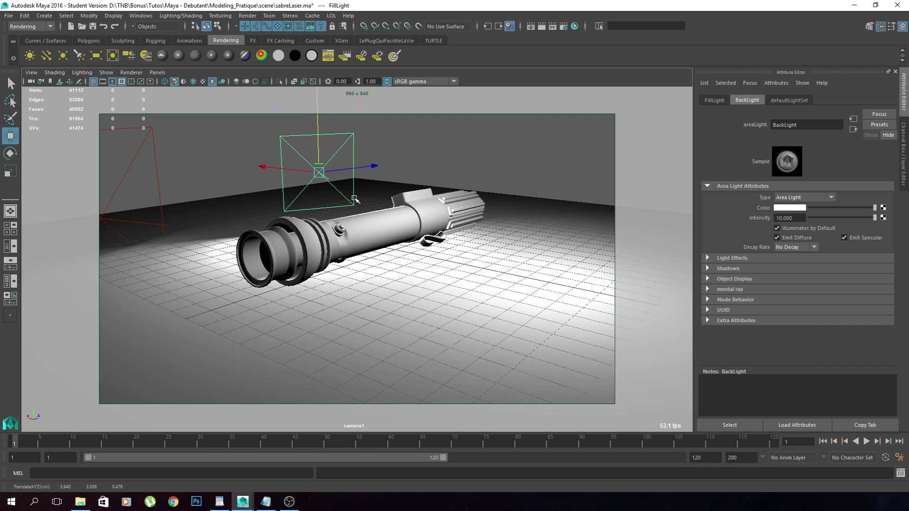
pyautogui.click(628, 192)
# Save the scene, render the current frame through camera1 and close the render window.
pyautogui.hotkey('ctrl', 's')
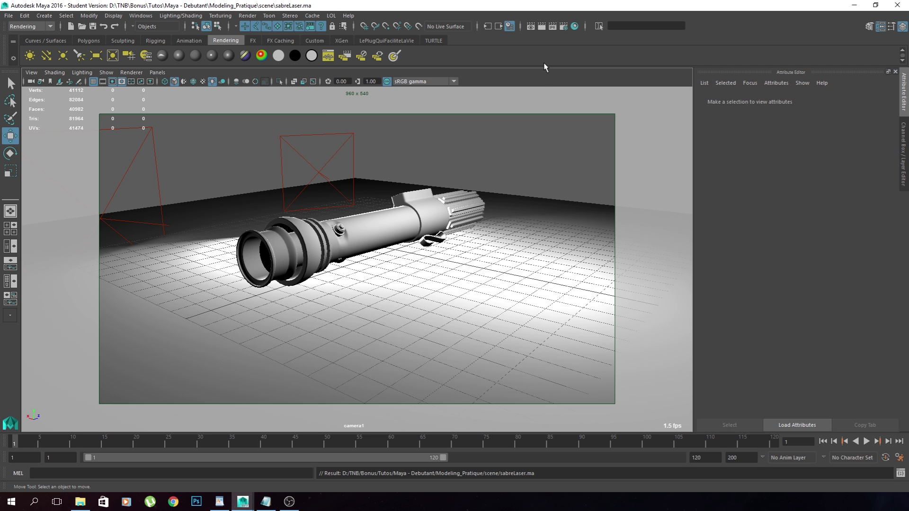
pyautogui.click(544, 26)
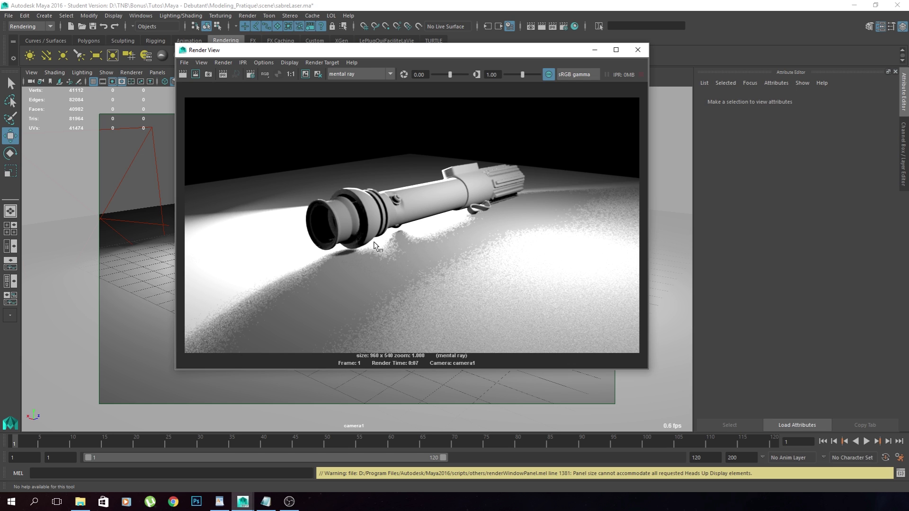
pyautogui.click(638, 50)
# Select KeyLight and open its Raytrace Shadow Attributes.
pyautogui.click(417, 189)
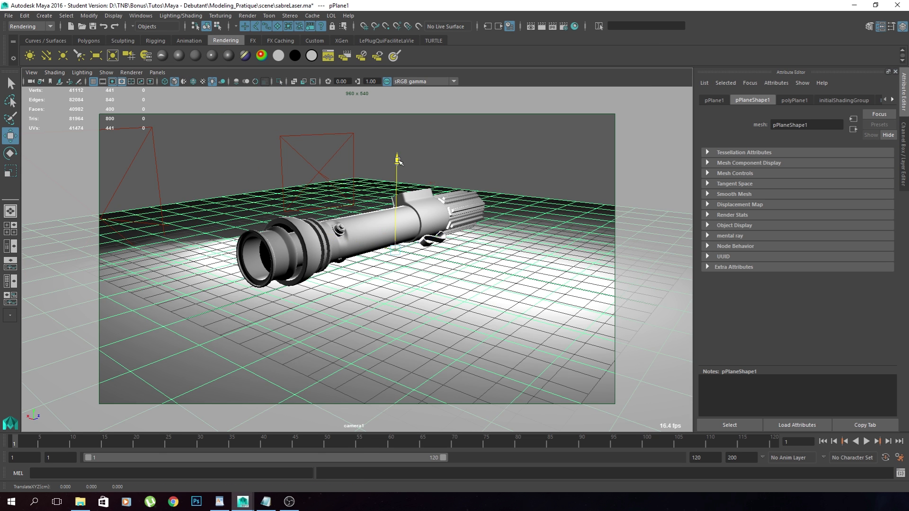
pyautogui.click(492, 140)
pyautogui.click(354, 134)
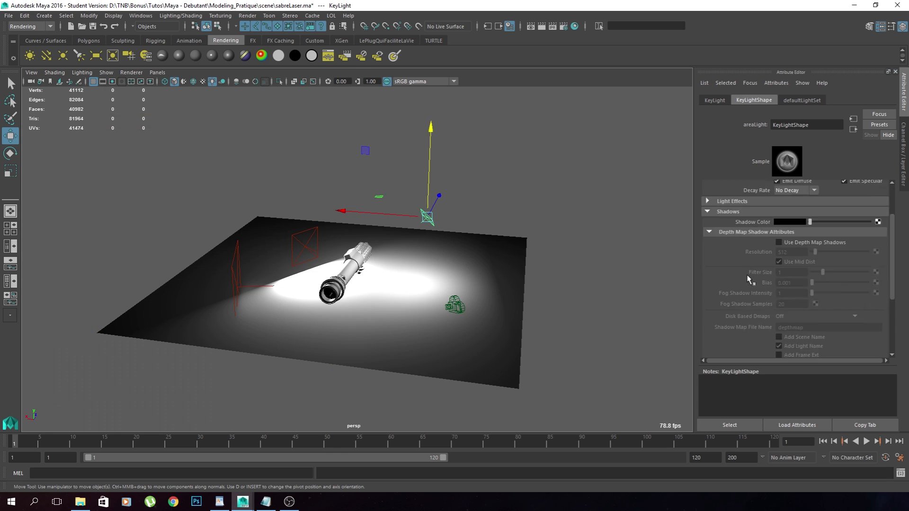
pyautogui.scroll(-3, 751, 280)
pyautogui.click(751, 311)
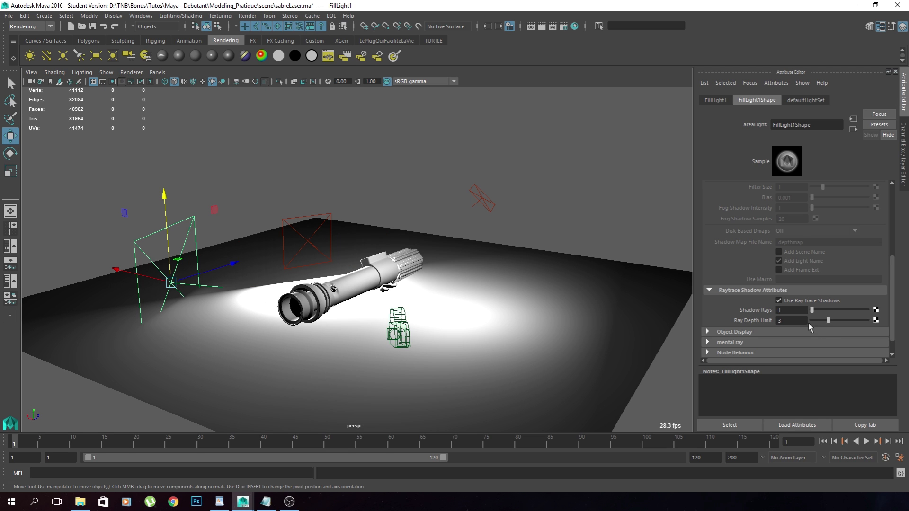
# Set FillLight1's shadow rays to 5 and lower its ray depth limit.
pyautogui.doubleClick(797, 310)
pyautogui.write('5')
pyautogui.press('Return')
pyautogui.moveTo(827, 322); pyautogui.dragTo(815, 322)
# Select BackLight behind the lightsaber and turn off its ray trace shadows.
pyautogui.scroll(2, 407, 300)
pyautogui.keyDown('alt'); pyautogui.moveTo(474, 304); pyautogui.dragTo(534, 289, button='middle'); pyautogui.keyUp('alt')
pyautogui.click(345, 199)
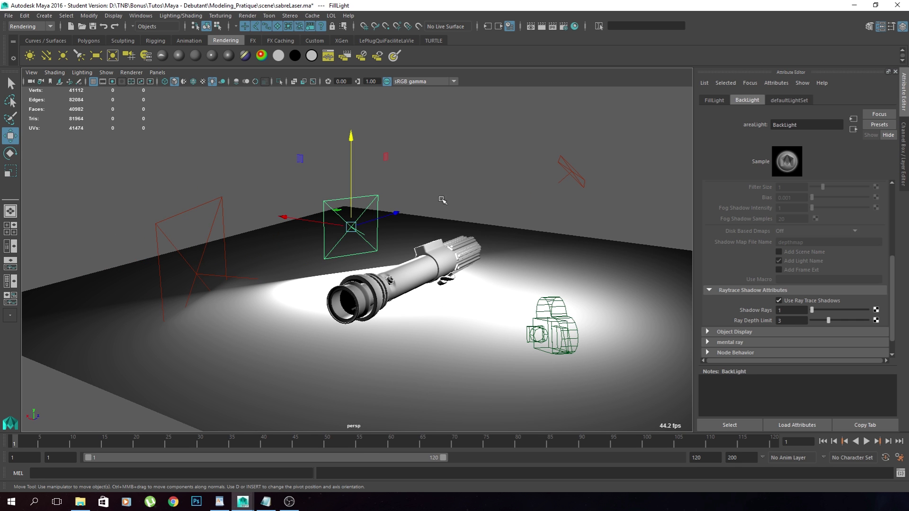
pyautogui.click(779, 301)
pyautogui.scroll(3, 459, 259)
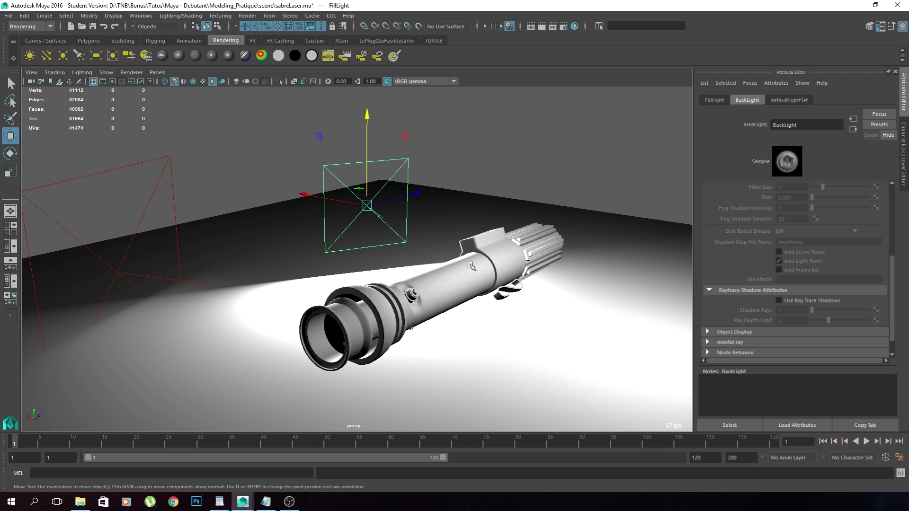
# Render the frame through camera1, compare the image with and without color management, and close the render window.
pyautogui.click(158, 73)
pyautogui.click(260, 84)
pyautogui.click(542, 26)
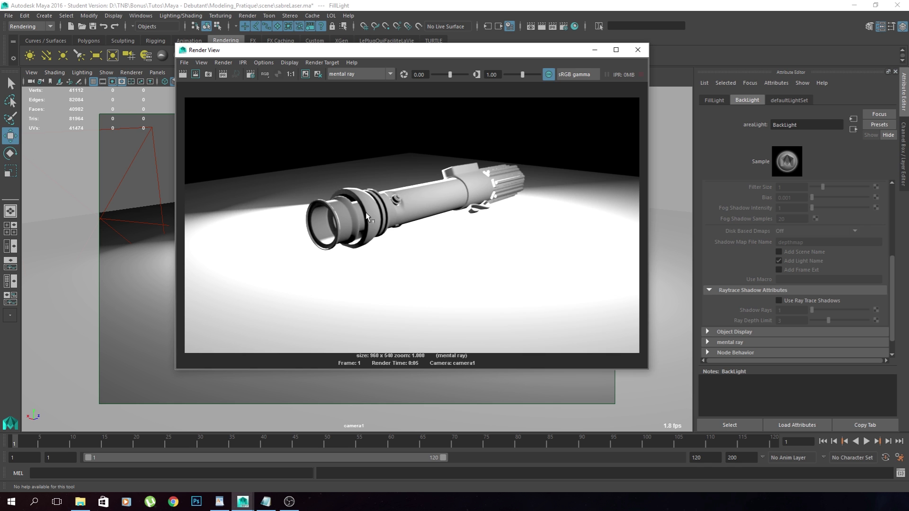
pyautogui.click(548, 74)
pyautogui.click(549, 74)
pyautogui.click(638, 50)
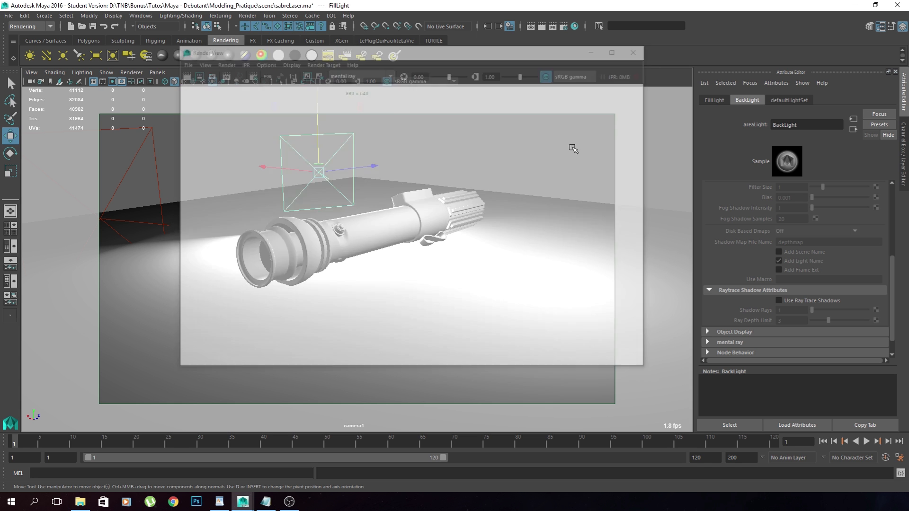
# Return to the perspective view, orbit to the lightsaber's other side, render it and close the render window.
pyautogui.click(157, 71)
pyautogui.moveTo(173, 77)
pyautogui.click(265, 81)
pyautogui.keyDown('alt'); pyautogui.moveTo(303, 203); pyautogui.dragTo(391, 200); pyautogui.keyUp('alt')
pyautogui.click(541, 26)
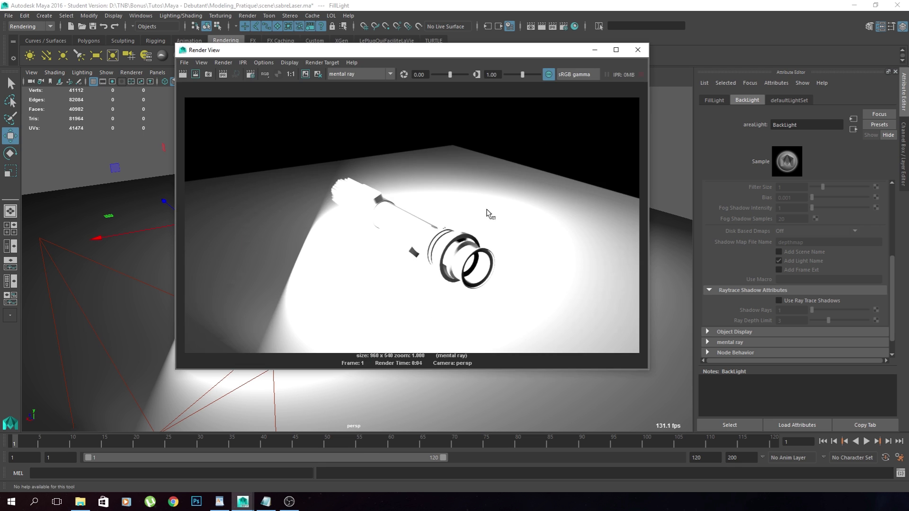
pyautogui.click(638, 50)
# Hide BackLight and render the perspective view without it.
pyautogui.click(211, 143)
pyautogui.click(195, 164)
pyautogui.press('h')
pyautogui.click(541, 26)
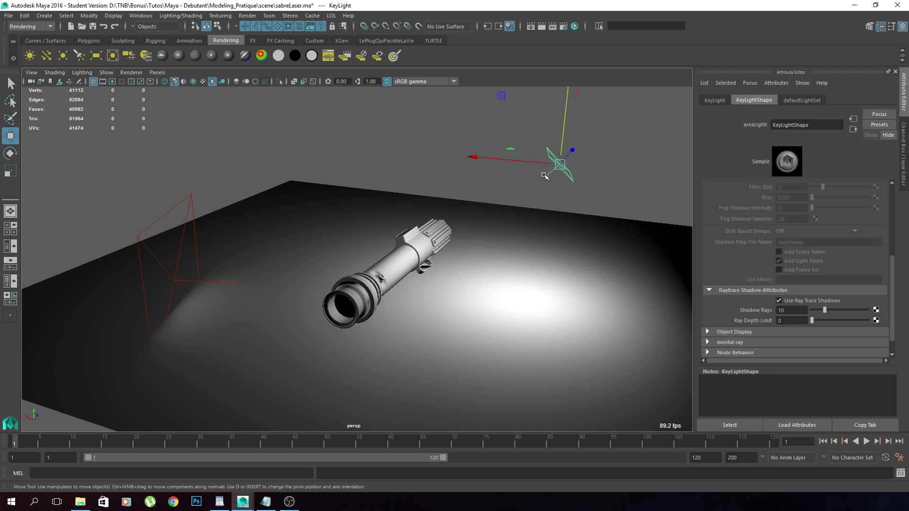
# Set KeyLight's ray depth limit to 1, test-render the perspective view from another angle and close the render window.
pyautogui.moveTo(811, 322); pyautogui.dragTo(816, 322)
pyautogui.keyDown('alt'); pyautogui.moveTo(232, 130); pyautogui.dragTo(357, 115); pyautogui.keyUp('alt')
pyautogui.click(541, 27)
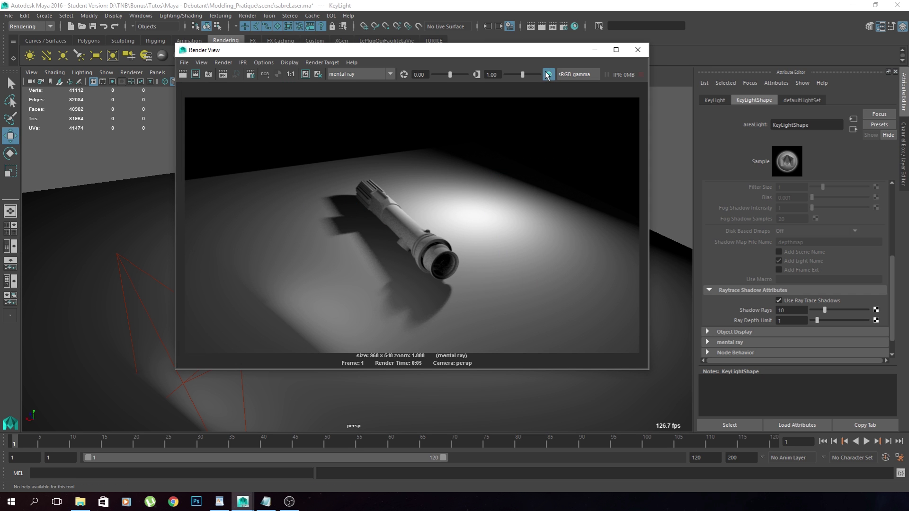
pyautogui.click(548, 74)
pyautogui.click(638, 50)
pyautogui.keyDown('alt'); pyautogui.moveTo(554, 217); pyautogui.dragTo(298, 96); pyautogui.keyUp('alt')
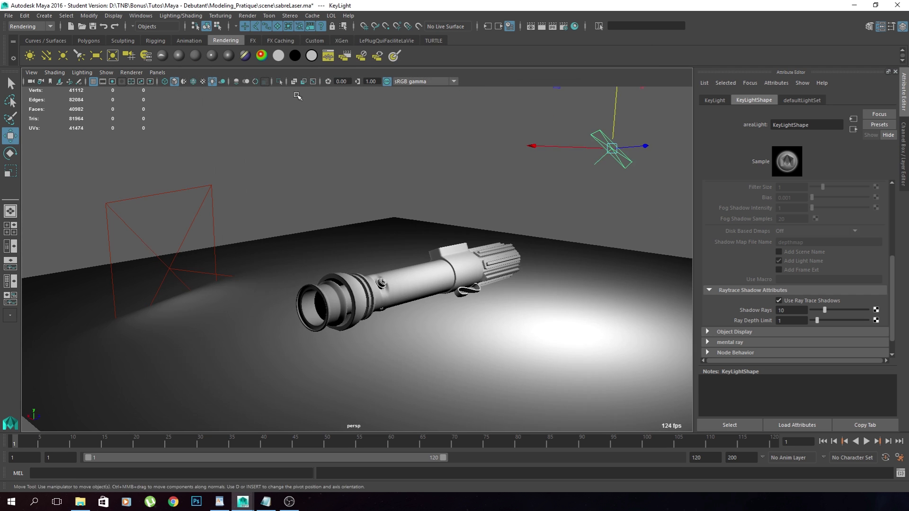
# Render the frame through camera1 with BackLight hidden and close the render window.
pyautogui.click(162, 72)
pyautogui.moveTo(203, 81)
pyautogui.click(280, 84)
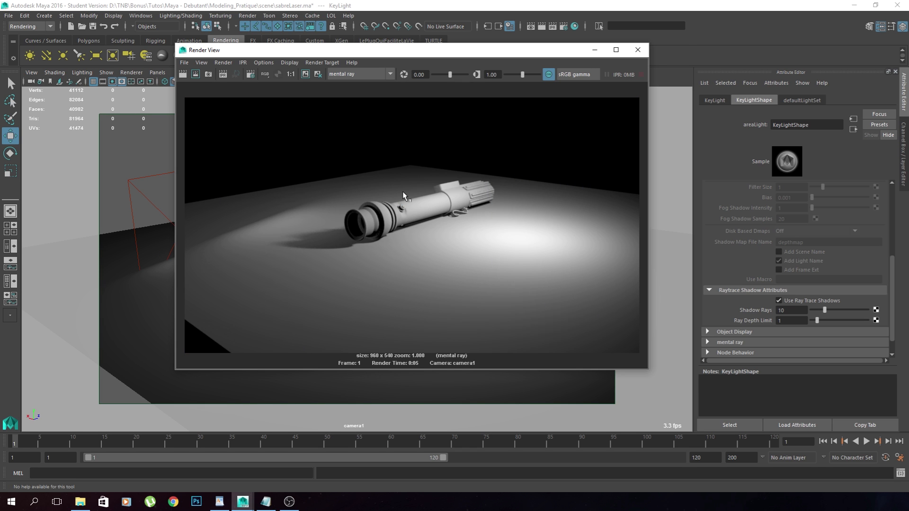
pyautogui.click(637, 49)
# Unhide BackLight from the Lights group, render through camera1, view the image without color management and close the render window.
pyautogui.click(31, 81)
pyautogui.keyDown('alt'); pyautogui.moveTo(266, 236); pyautogui.dragTo(313, 241, button='right'); pyautogui.keyUp('alt')
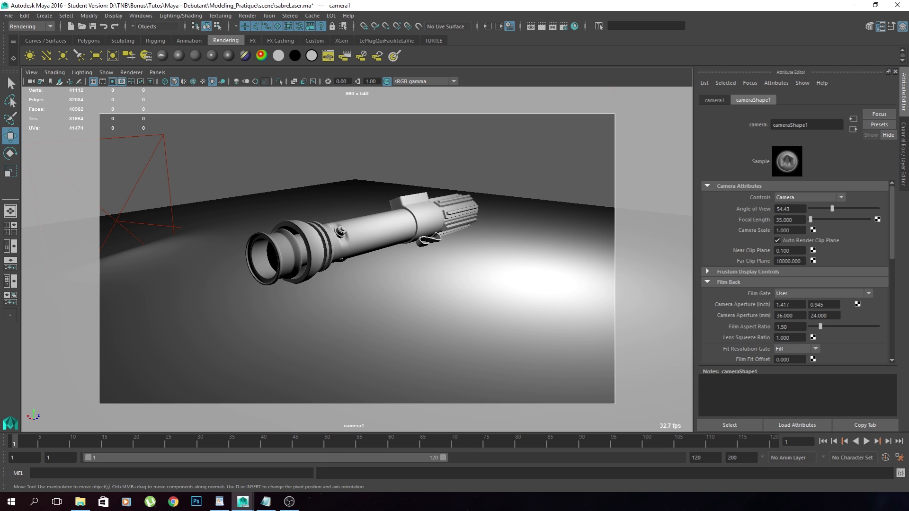
pyautogui.press('Up')
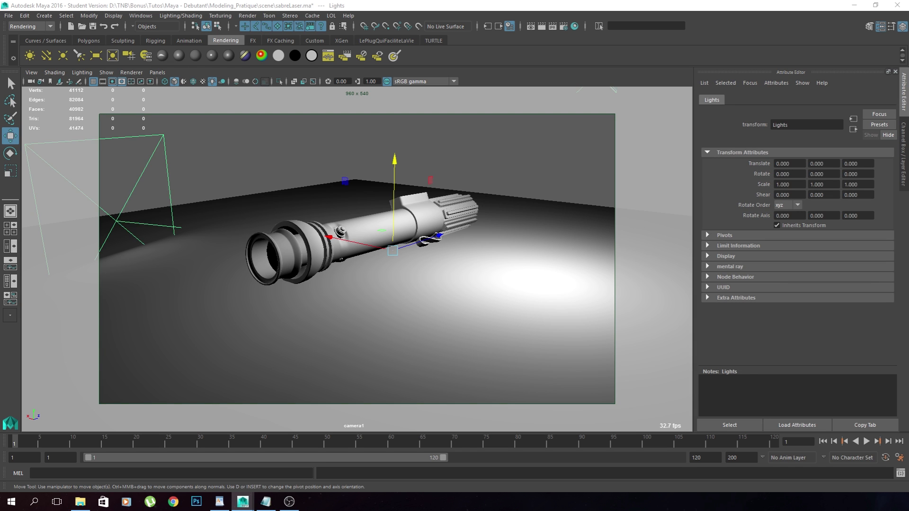
pyautogui.press('Down')
pyautogui.press('h')
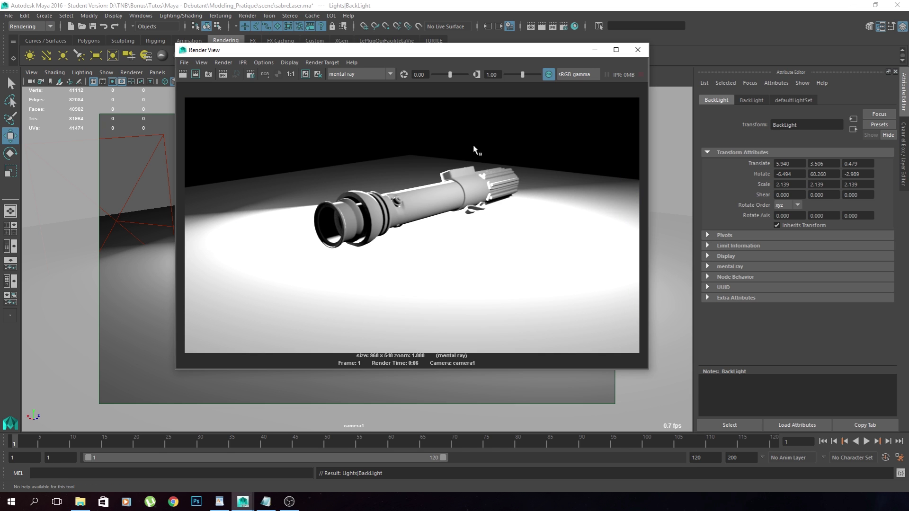
pyautogui.click(548, 75)
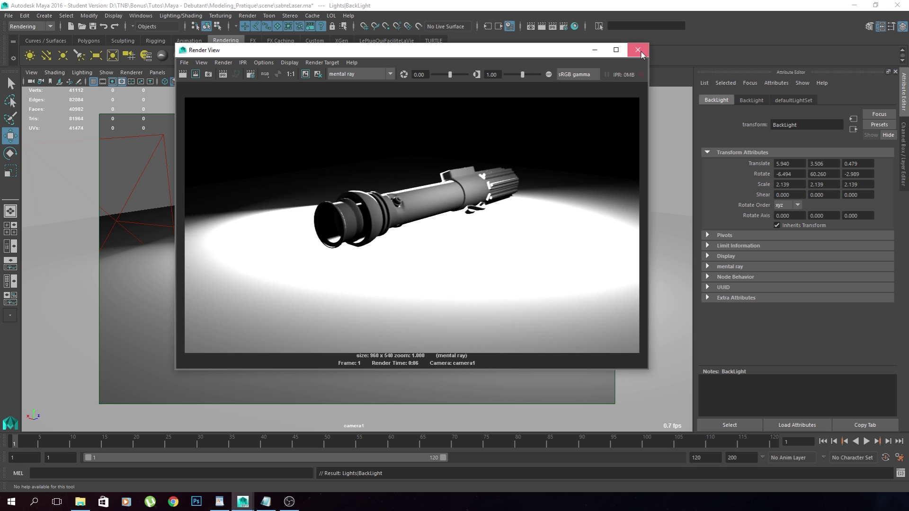
pyautogui.click(638, 49)
# In the perspective view, select the ground plane together with BackLight and break their light links.
pyautogui.click(158, 72)
pyautogui.moveTo(198, 81)
pyautogui.click(263, 92)
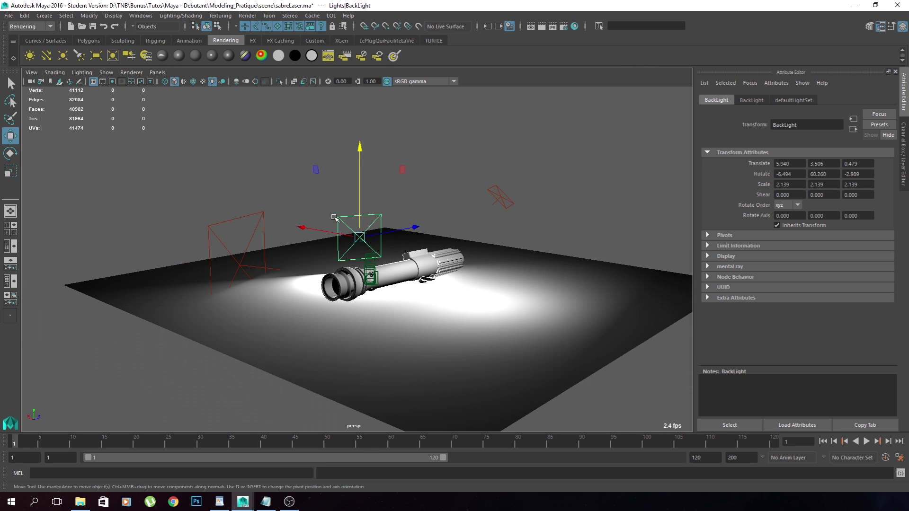
pyautogui.keyDown('alt'); pyautogui.moveTo(331, 190); pyautogui.dragTo(374, 171); pyautogui.keyUp('alt')
pyautogui.click(375, 171)
pyautogui.scroll(3, 374, 172)
pyautogui.keyDown('alt'); pyautogui.moveTo(329, 211); pyautogui.dragTo(320, 237); pyautogui.keyUp('alt')
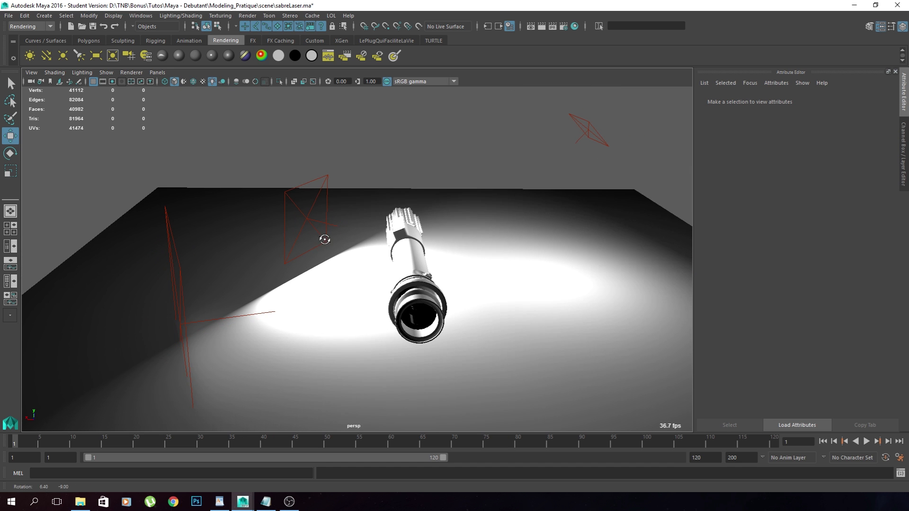
pyautogui.click(514, 216)
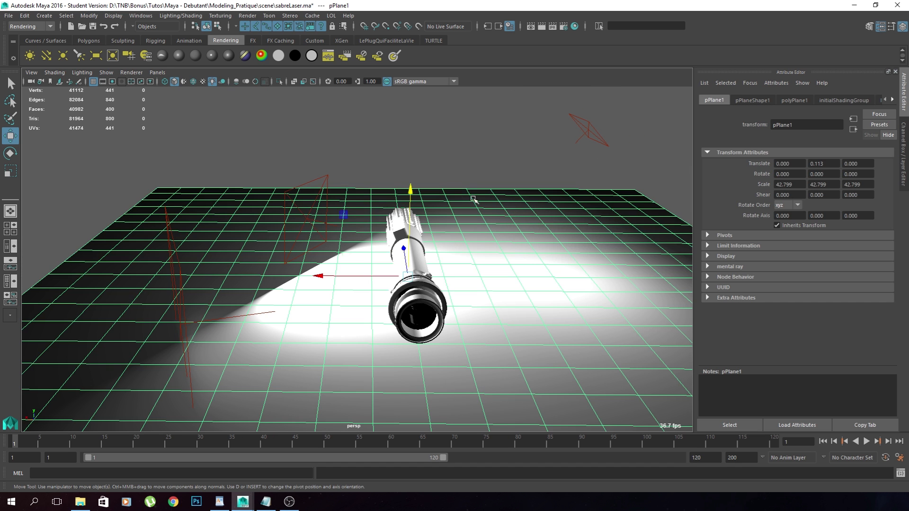
pyautogui.keyDown('shift'); pyautogui.click(327, 201); pyautogui.keyUp('shift')
pyautogui.keyDown('shift'); pyautogui.click(326, 193); pyautogui.keyUp('shift')
pyautogui.keyDown('shift'); pyautogui.click(325, 183); pyautogui.keyUp('shift')
pyautogui.keyDown('shift'); pyautogui.click(325, 183); pyautogui.keyUp('shift')
pyautogui.click(313, 185)
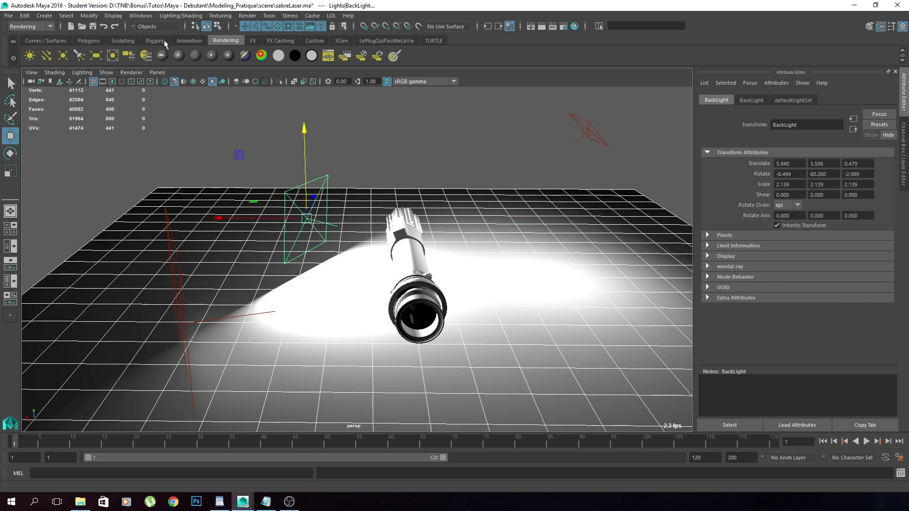
pyautogui.click(190, 17)
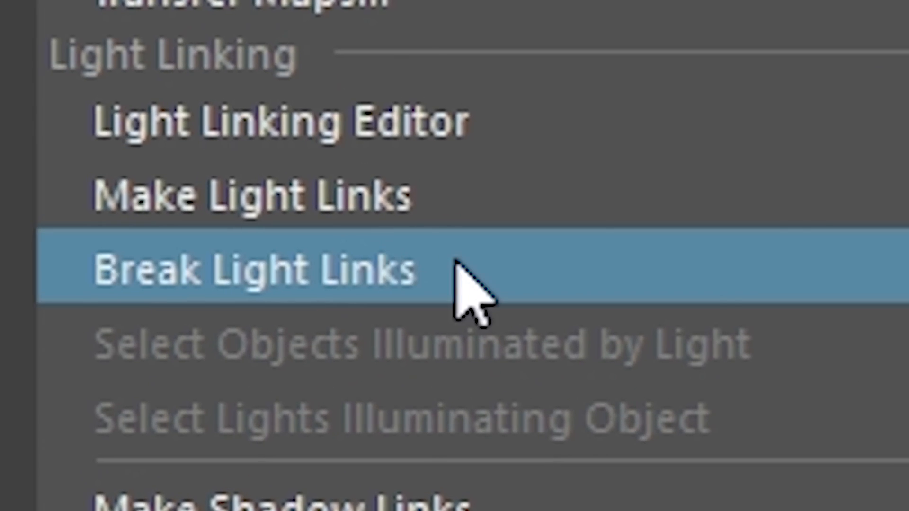
pyautogui.click(457, 267)
# Render the frame through camera1 to check BackLight without the ground lighting, and minimize the render window.
pyautogui.click(161, 73)
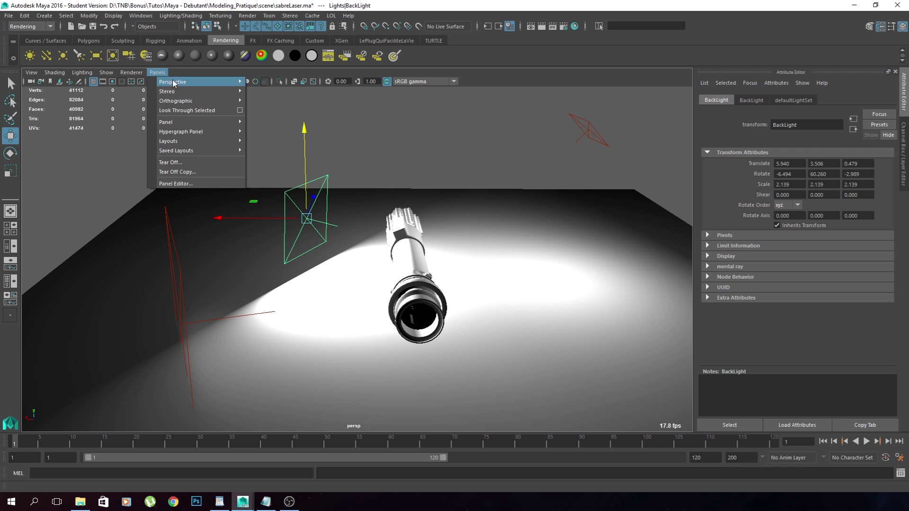
pyautogui.click(312, 82)
pyautogui.click(531, 26)
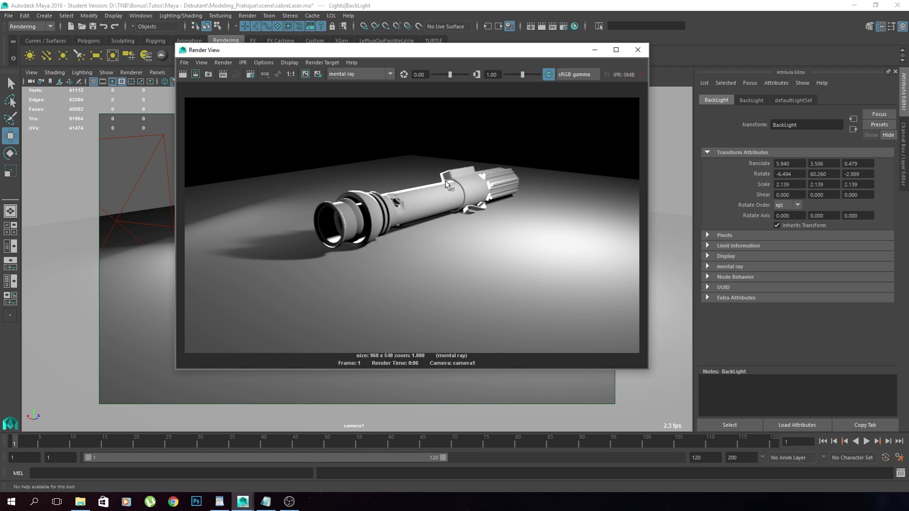
pyautogui.click(595, 49)
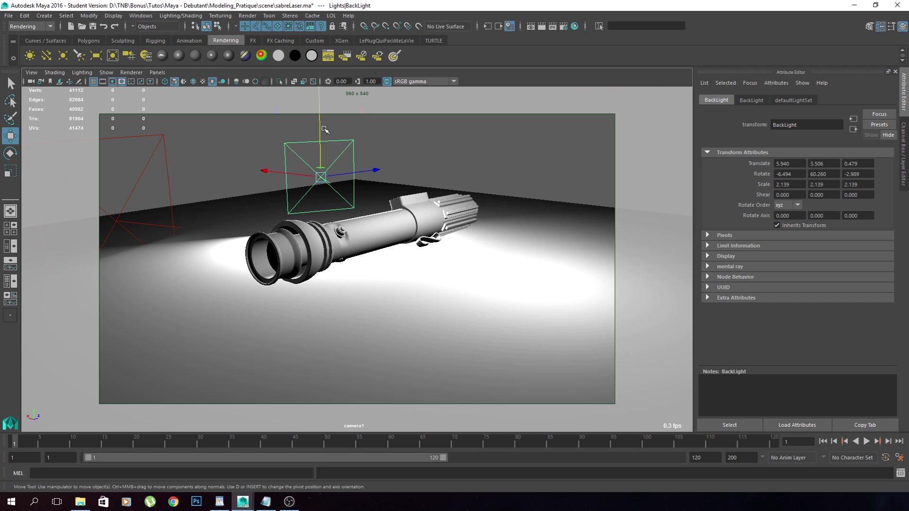
# Lower BackLight slightly to about 3.2 in Translate Y and show its area light attributes.
pyautogui.moveTo(323, 134); pyautogui.dragTo(321, 139)
pyautogui.click(751, 100)
pyautogui.click(792, 101)
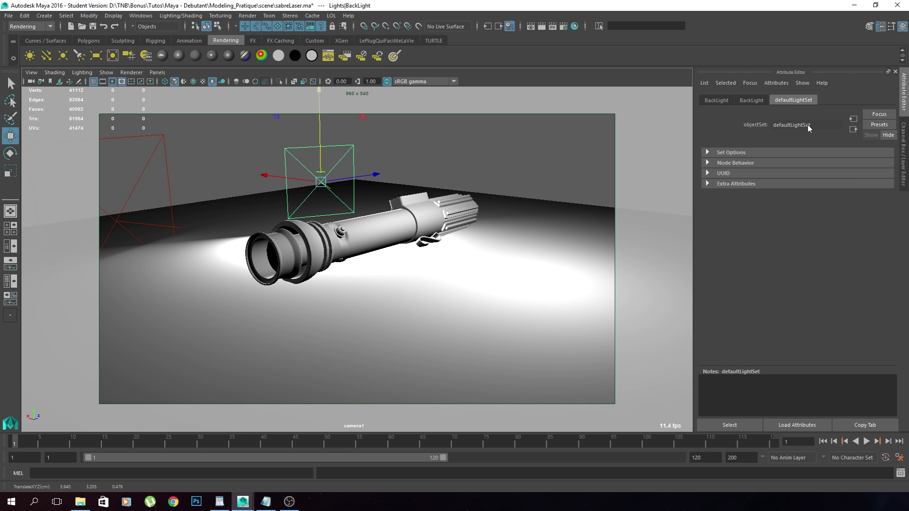
pyautogui.click(752, 100)
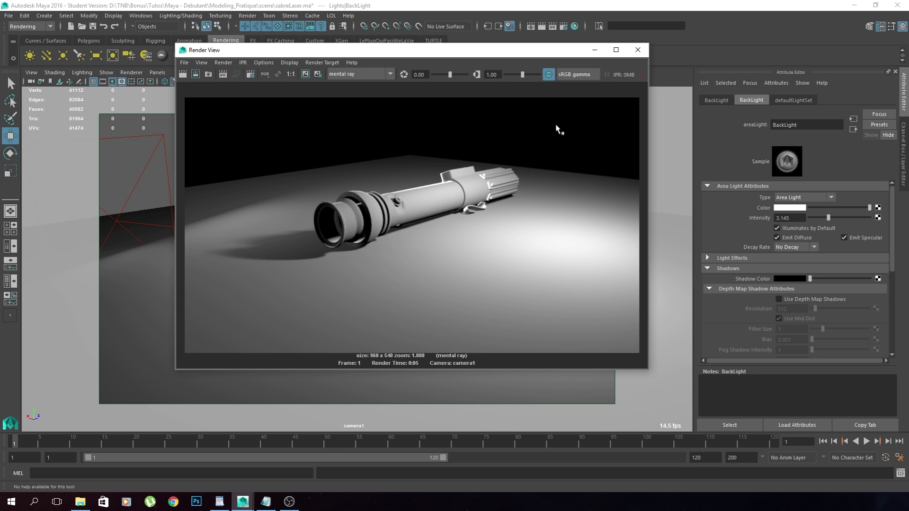